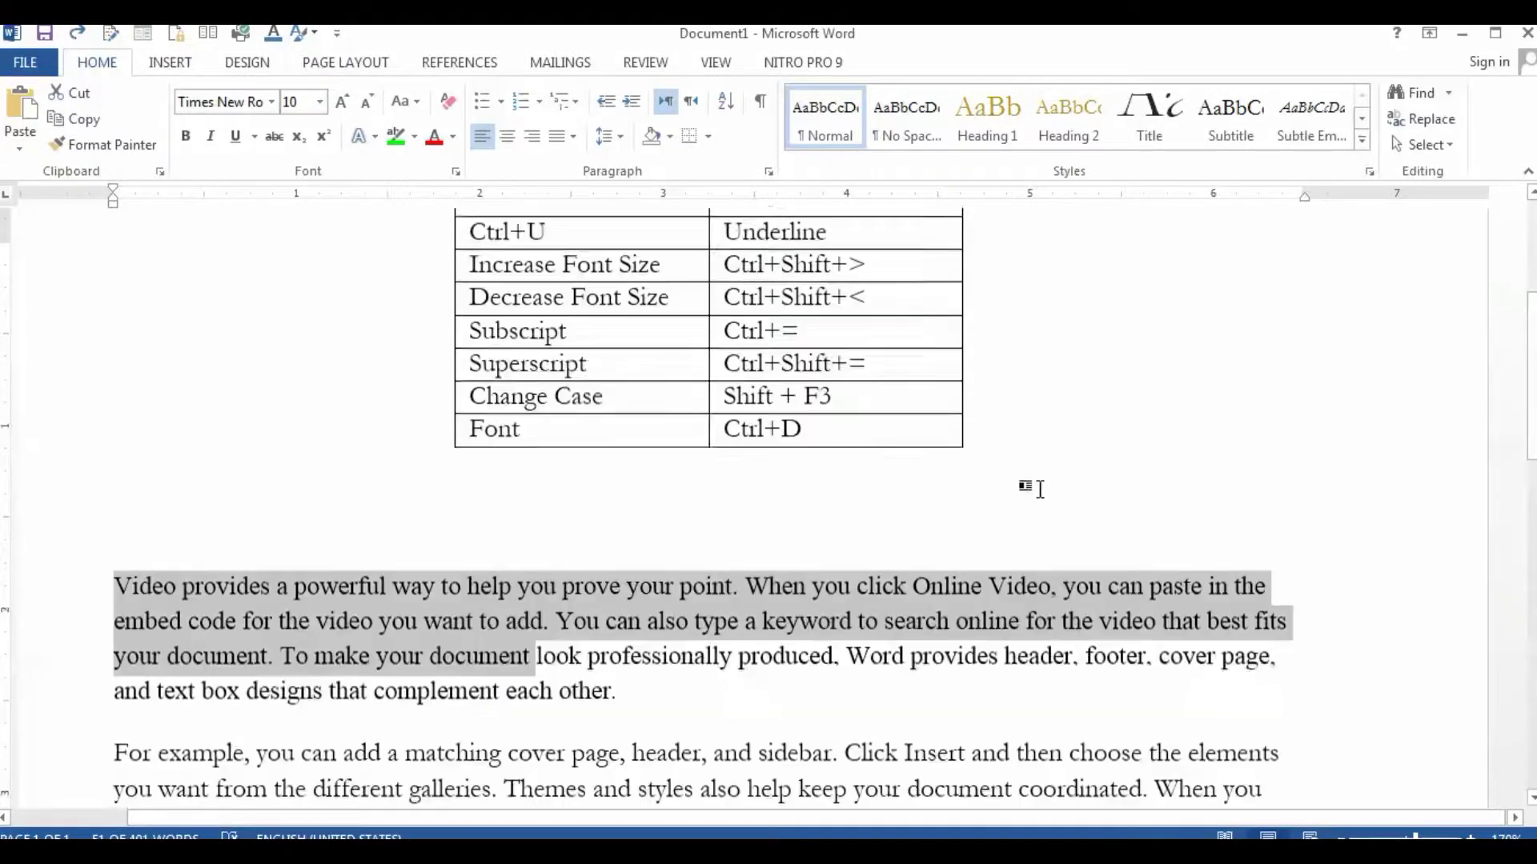
{"action": "scroll", "coordinate": [1039, 489], "scroll_direction": "up", "scroll_amount": 3}
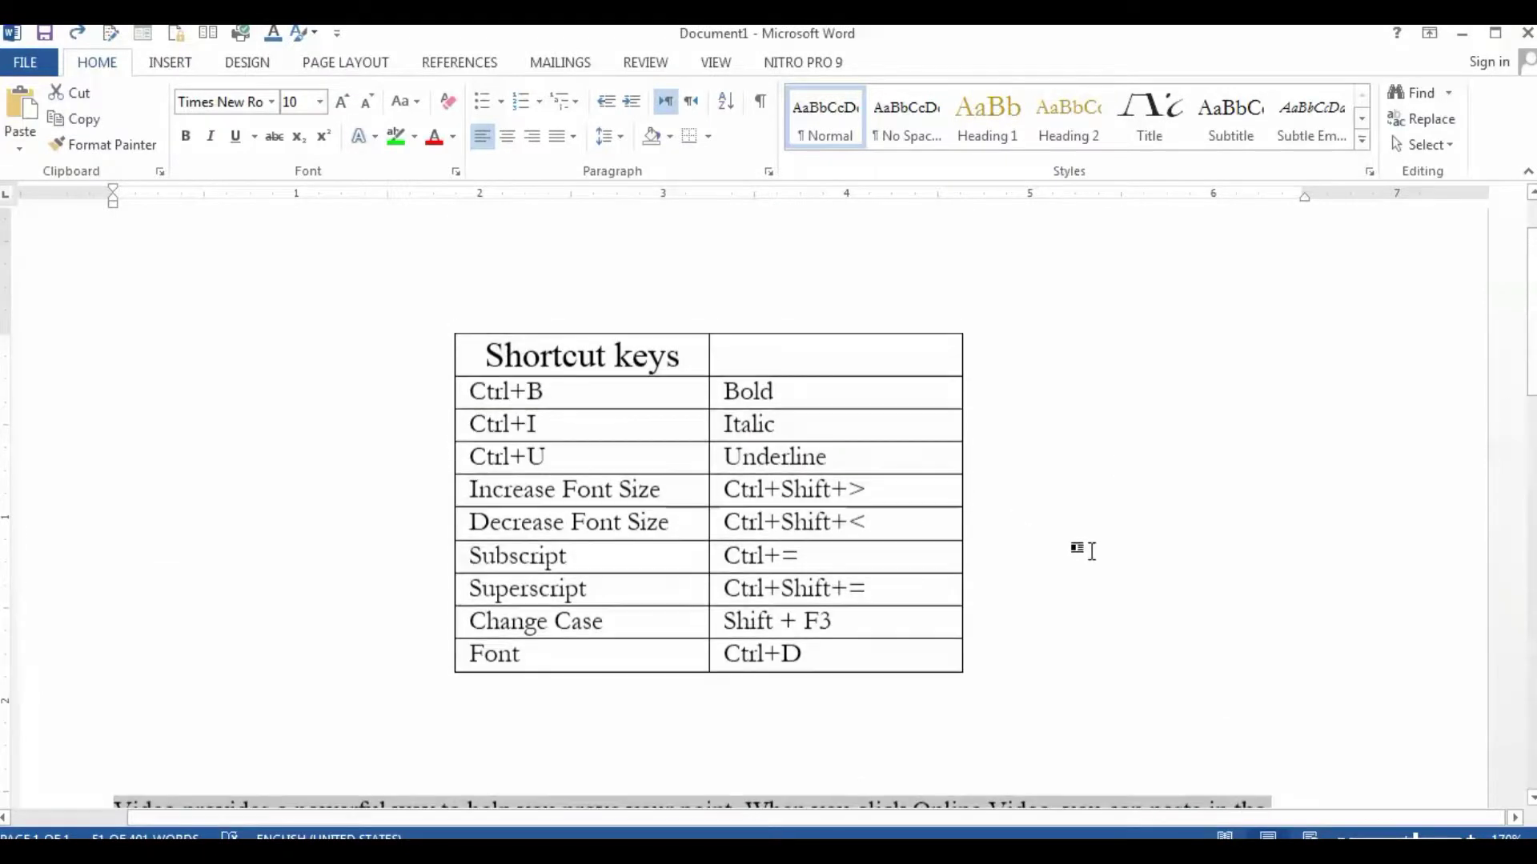
{"action": "left_click", "coordinate": [1103, 573]}
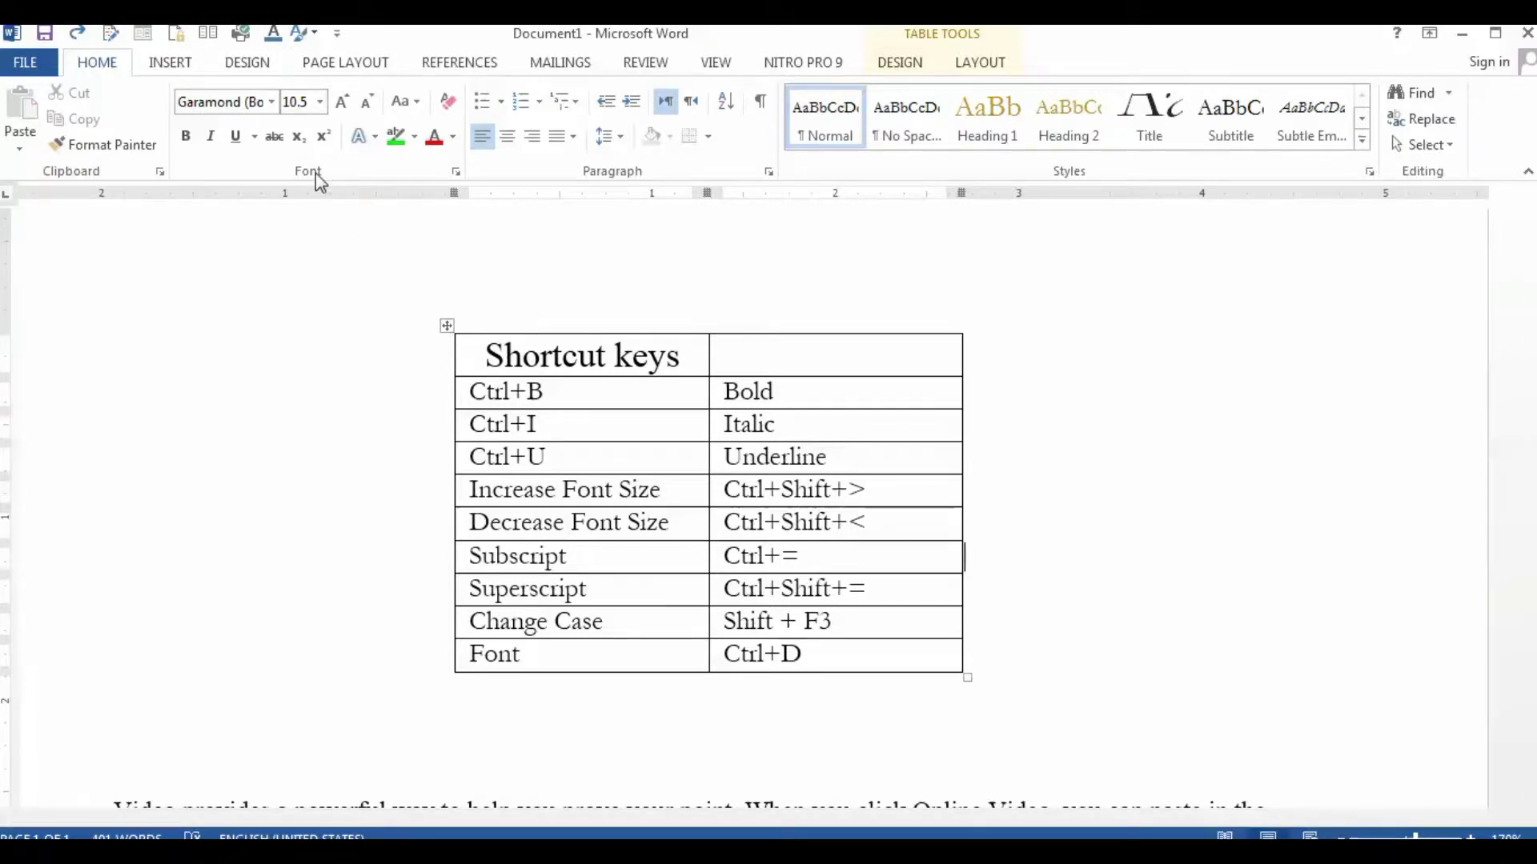
{"action": "scroll", "coordinate": [563, 549], "scroll_direction": "down", "scroll_amount": 1}
{"action": "scroll", "coordinate": [563, 549], "scroll_direction": "down", "scroll_amount": 2}
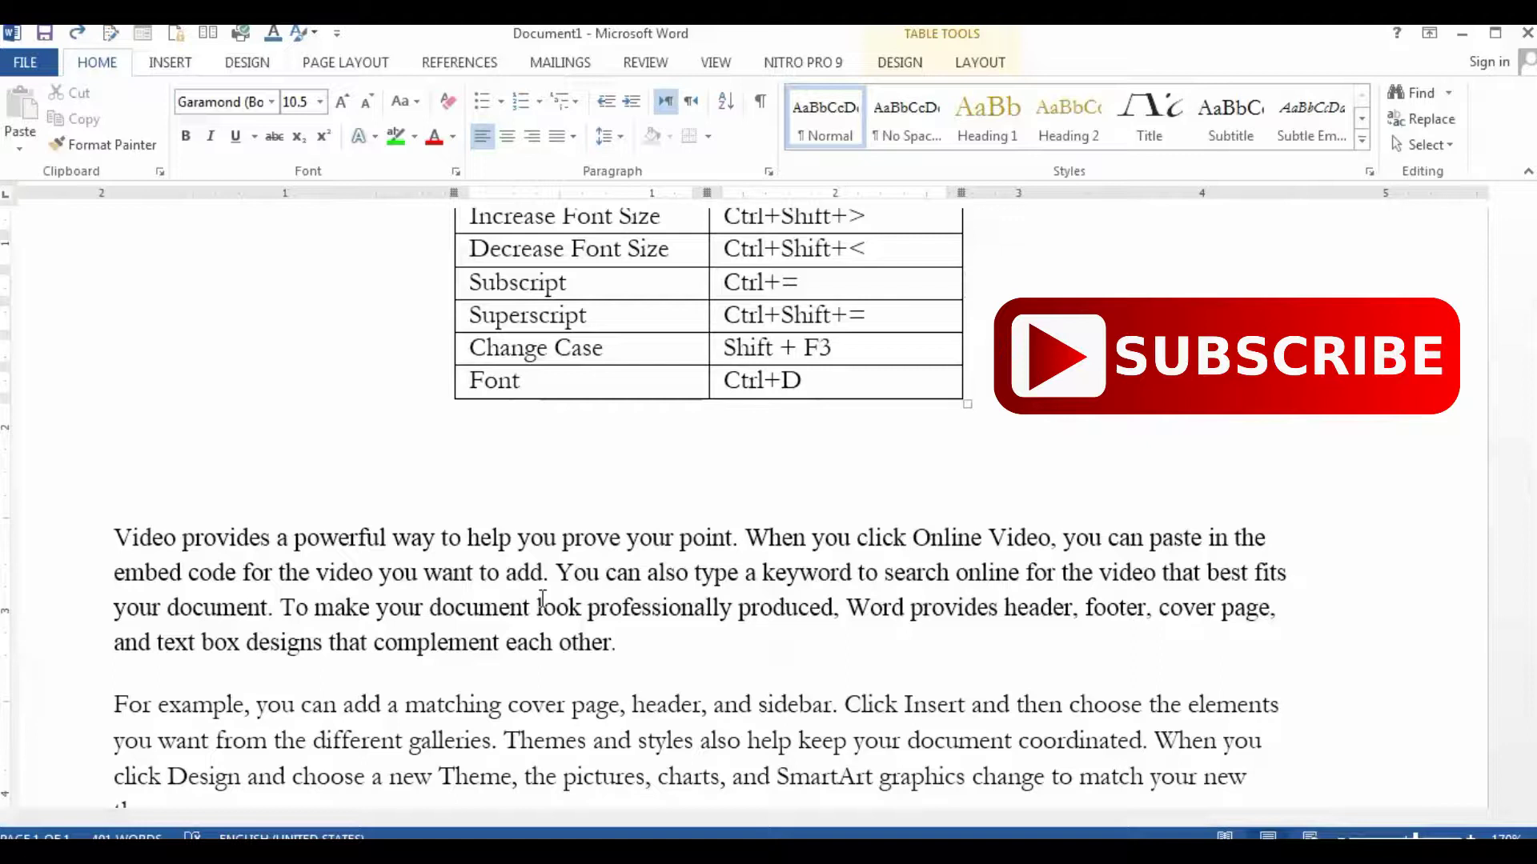
Set the first two sentences of the Video paragraph in Monotype Corsiva at 14 pt.
{"action": "left_click_drag", "start_coordinate": [115, 537], "coordinate": [544, 575]}
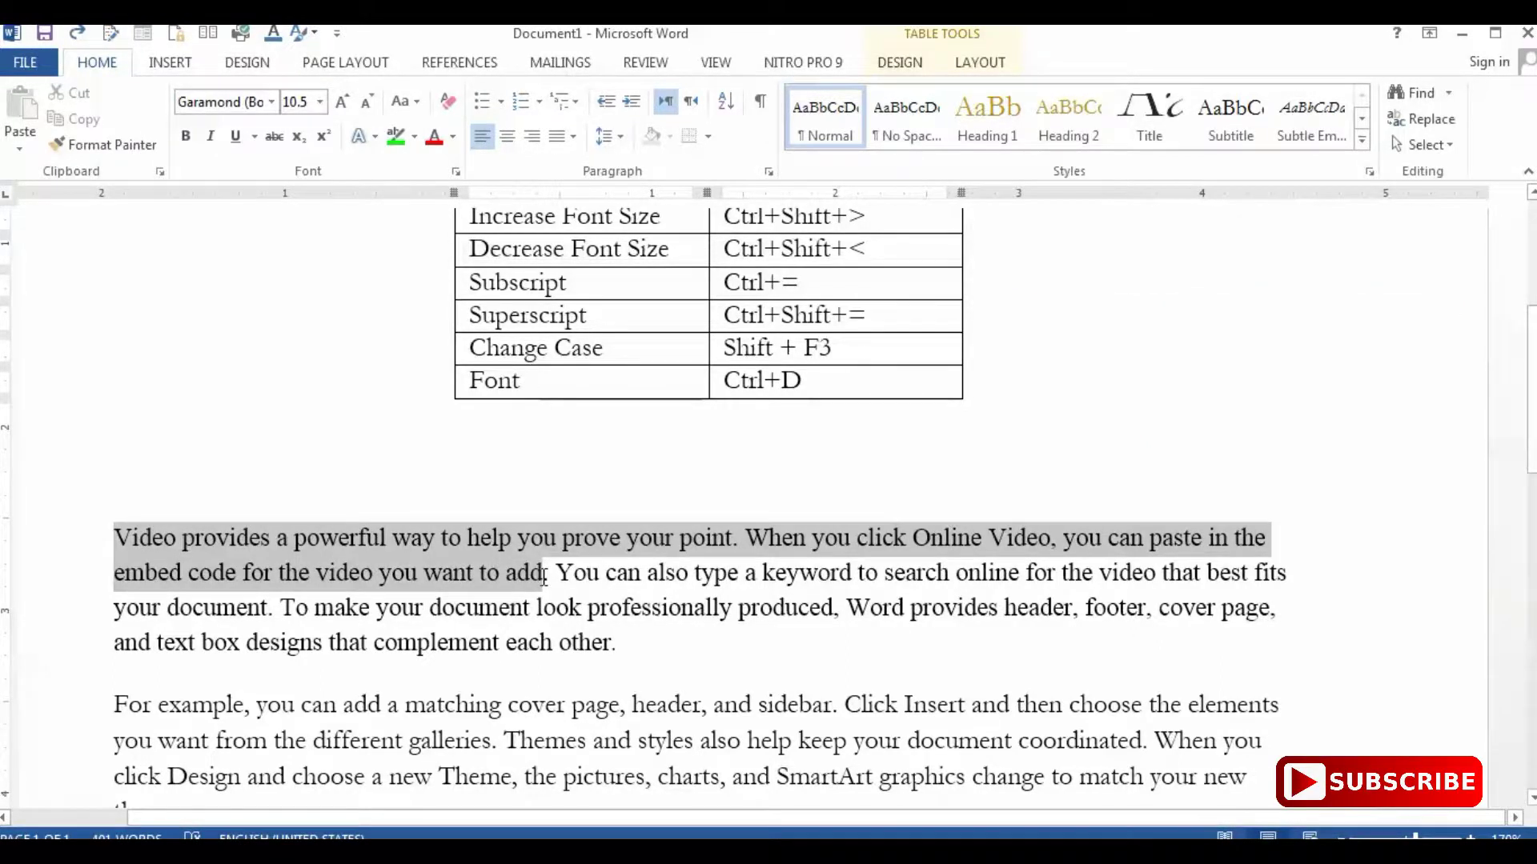
{"action": "left_click", "coordinate": [273, 102]}
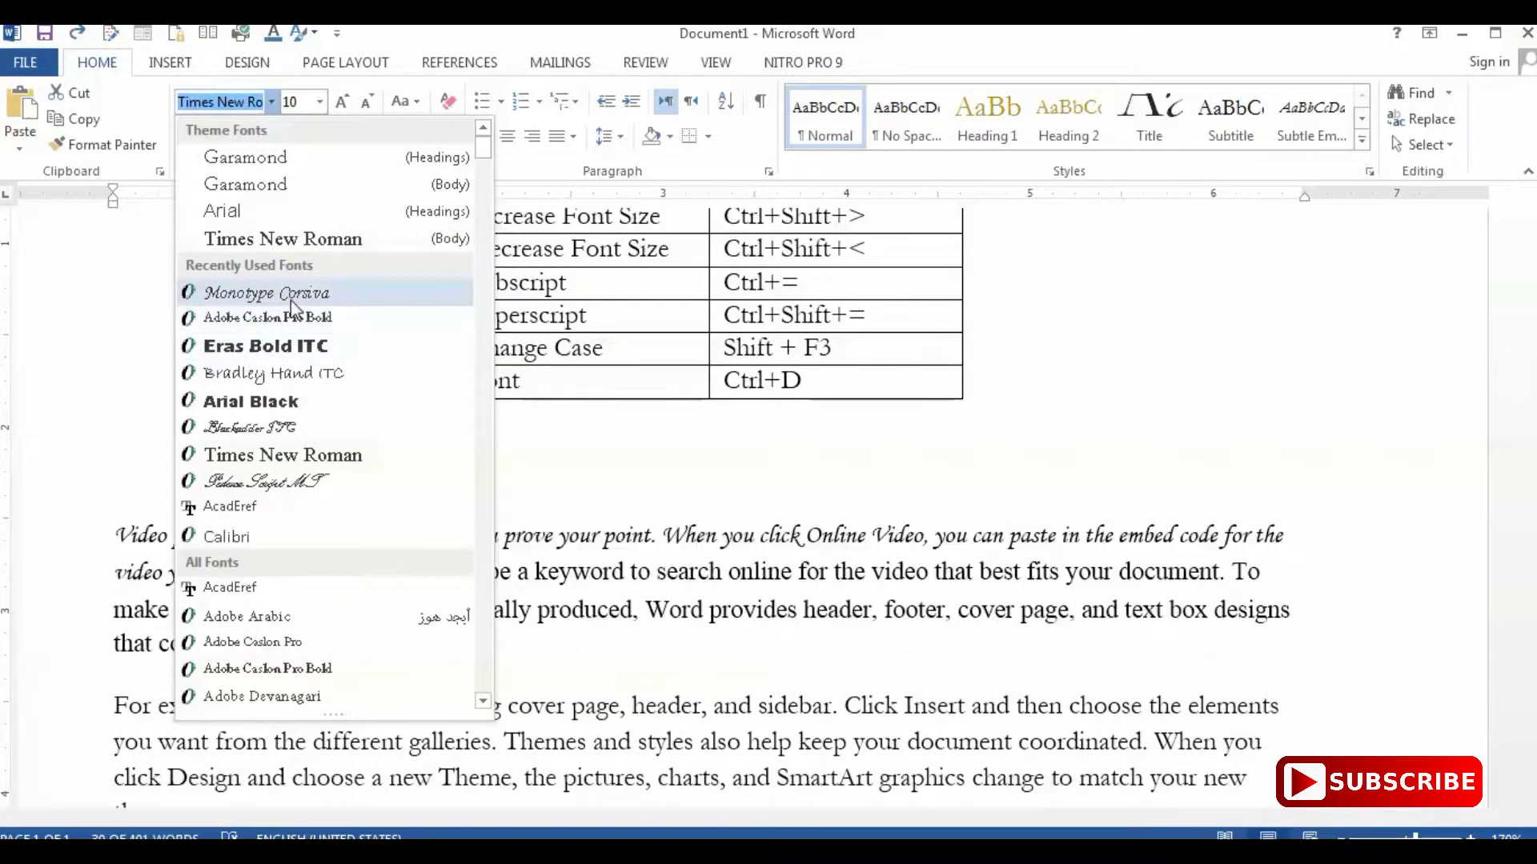
{"action": "left_click", "coordinate": [291, 300]}
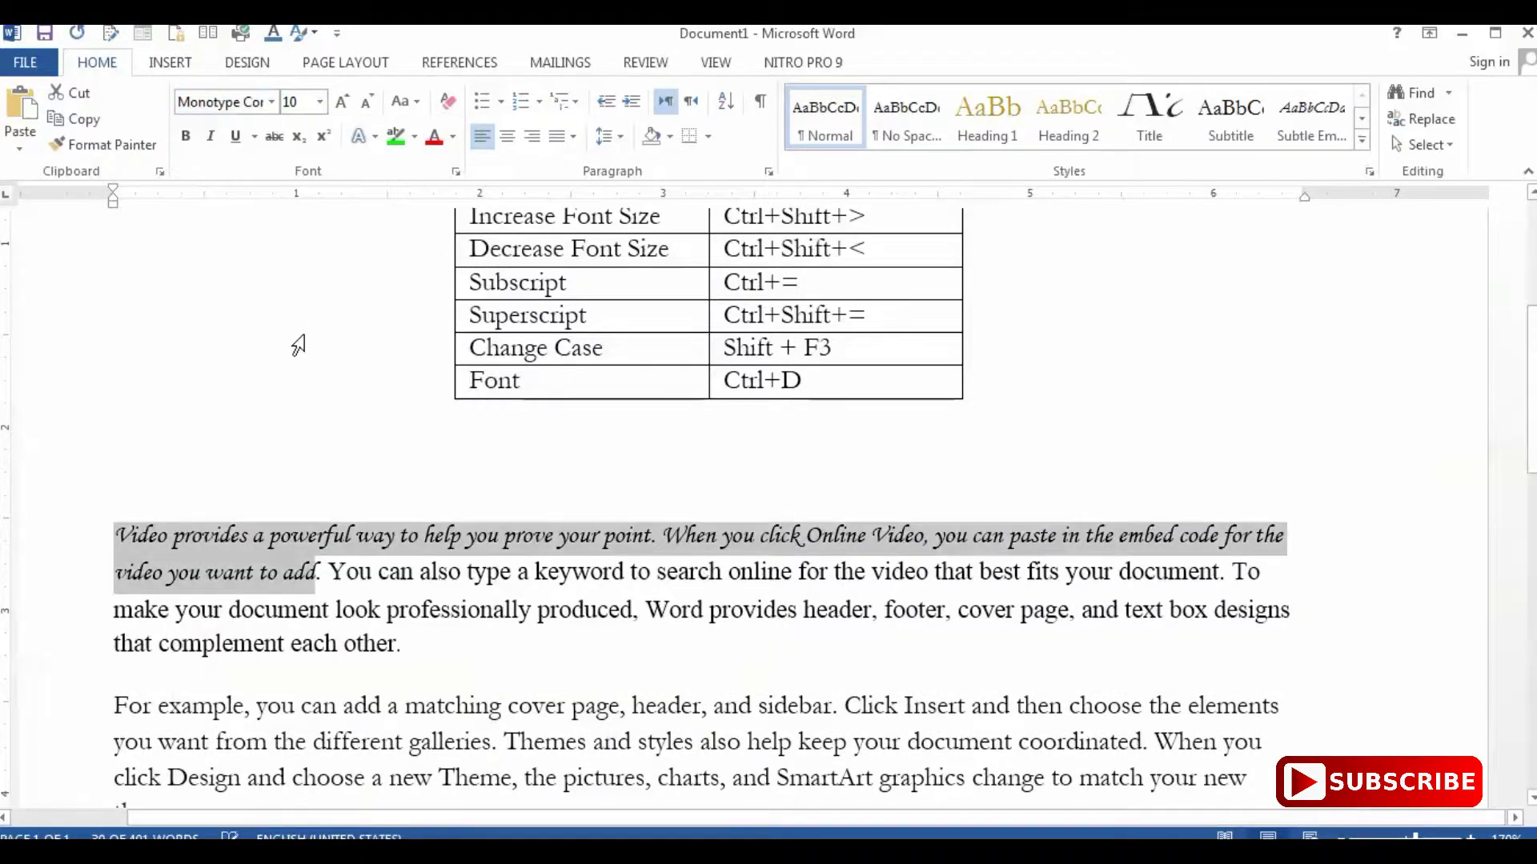
{"action": "left_click", "coordinate": [323, 103]}
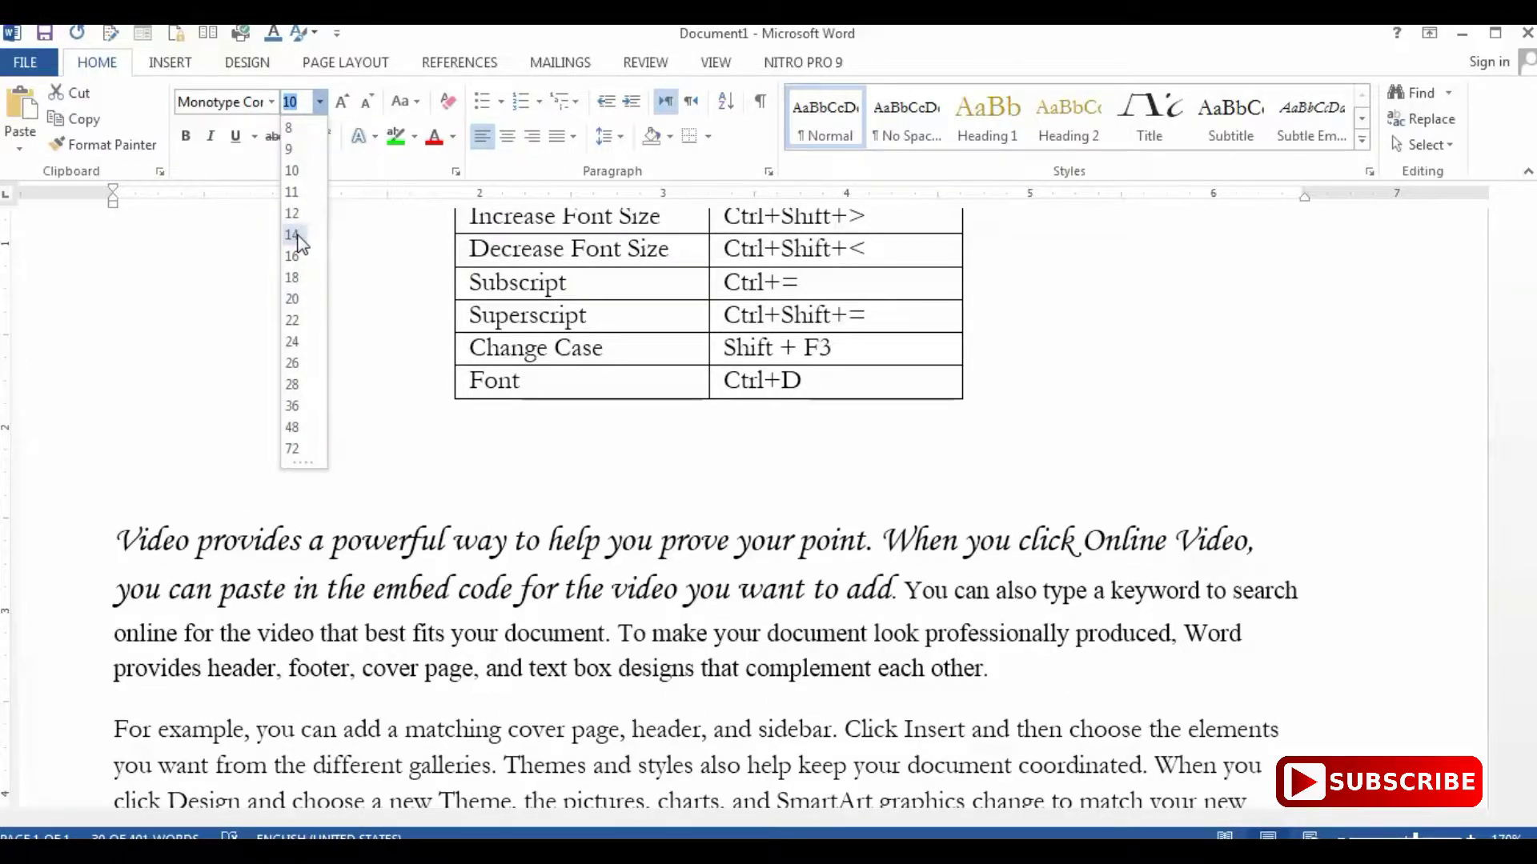
{"action": "left_click", "coordinate": [292, 234]}
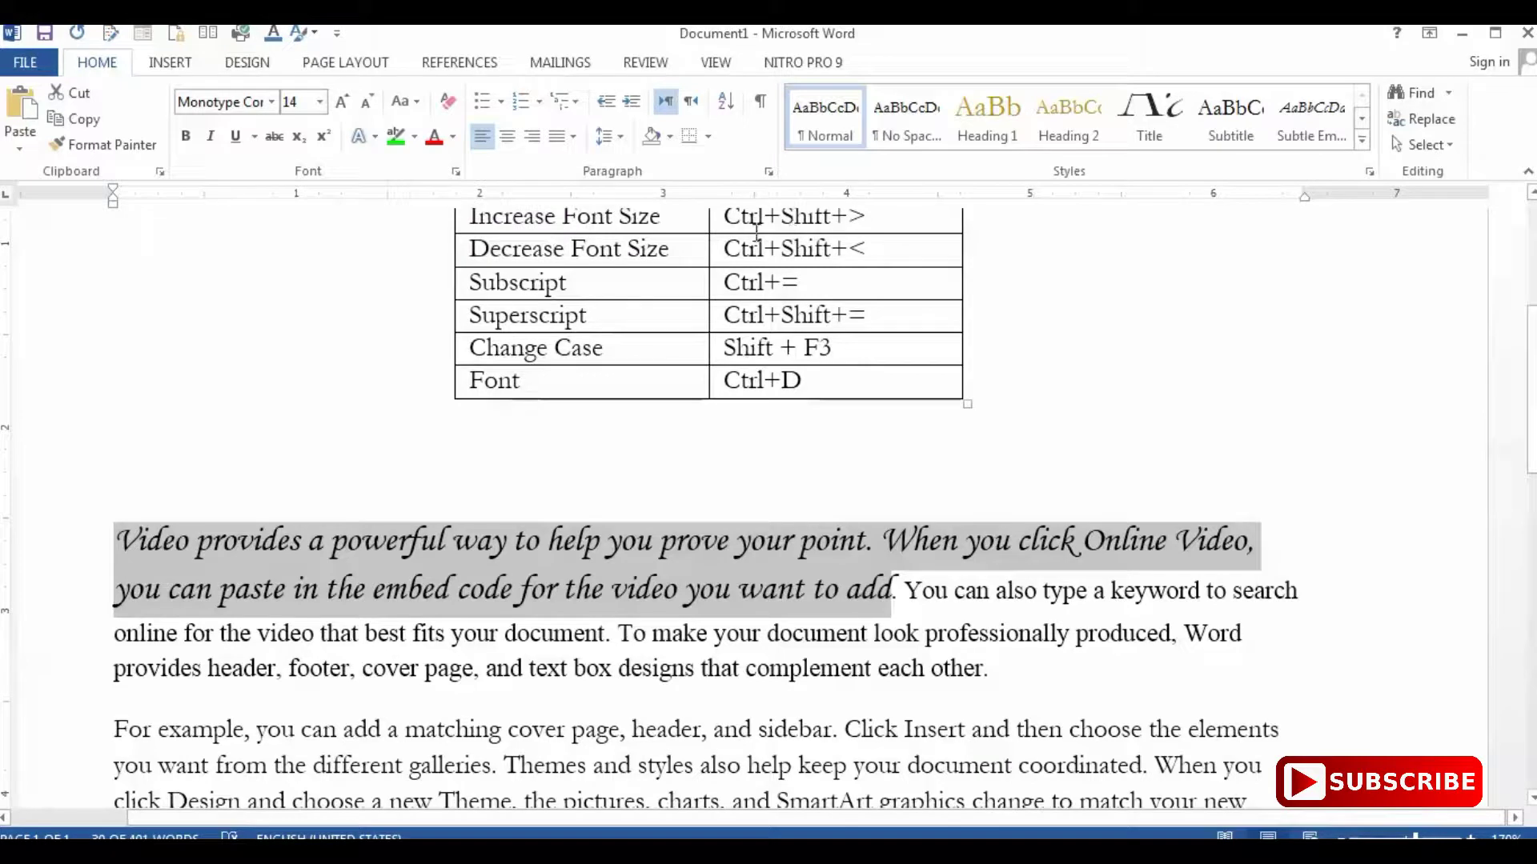
{"action": "scroll", "coordinate": [560, 272], "scroll_direction": "up", "scroll_amount": 2}
{"action": "scroll", "coordinate": [544, 328], "scroll_direction": "up", "scroll_amount": 1}
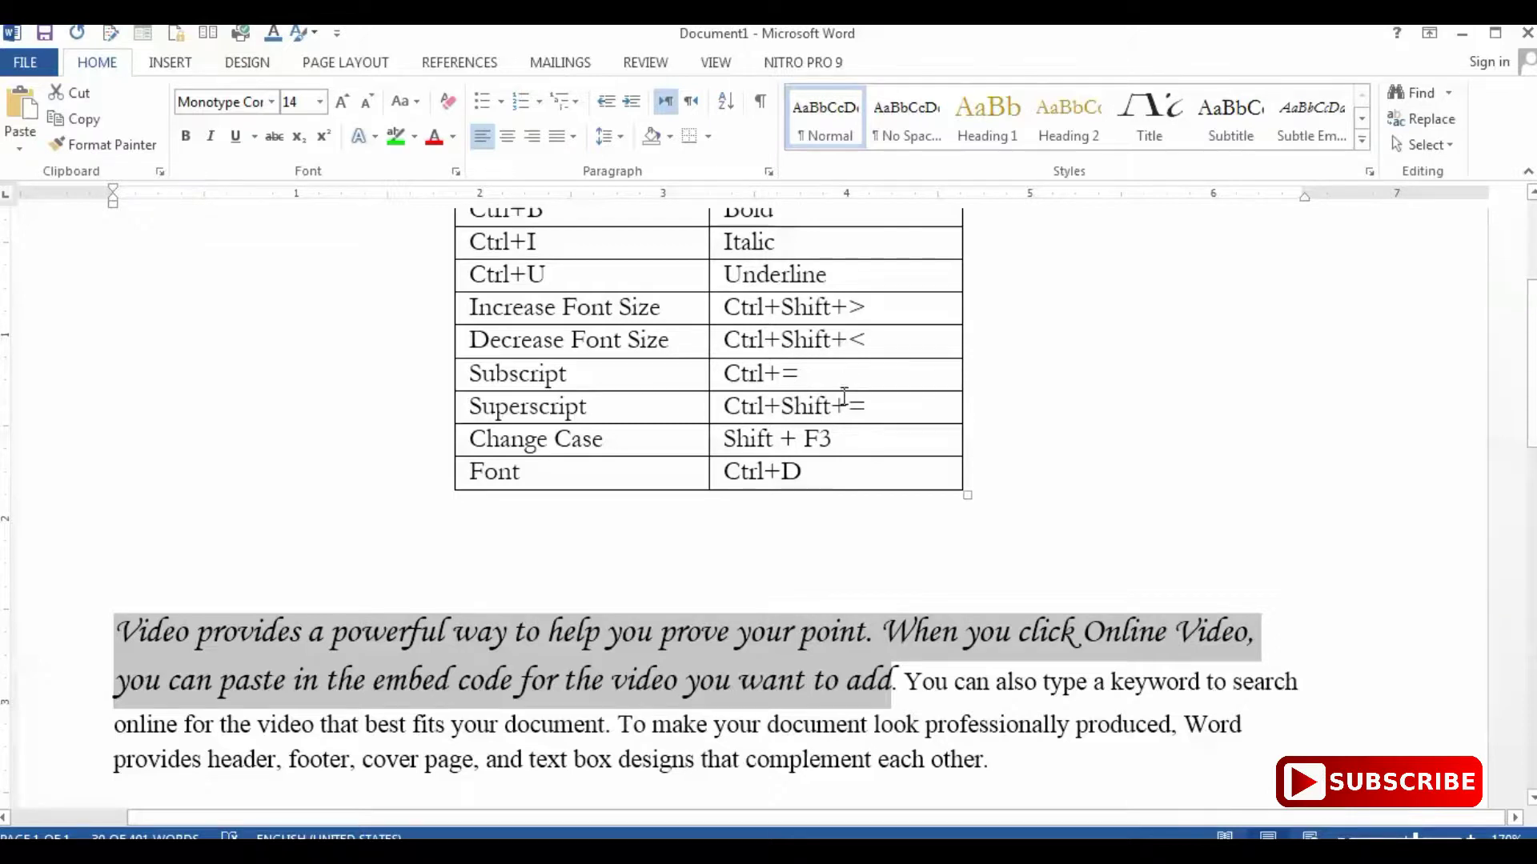
{"action": "scroll", "coordinate": [842, 398], "scroll_direction": "down", "scroll_amount": 1}
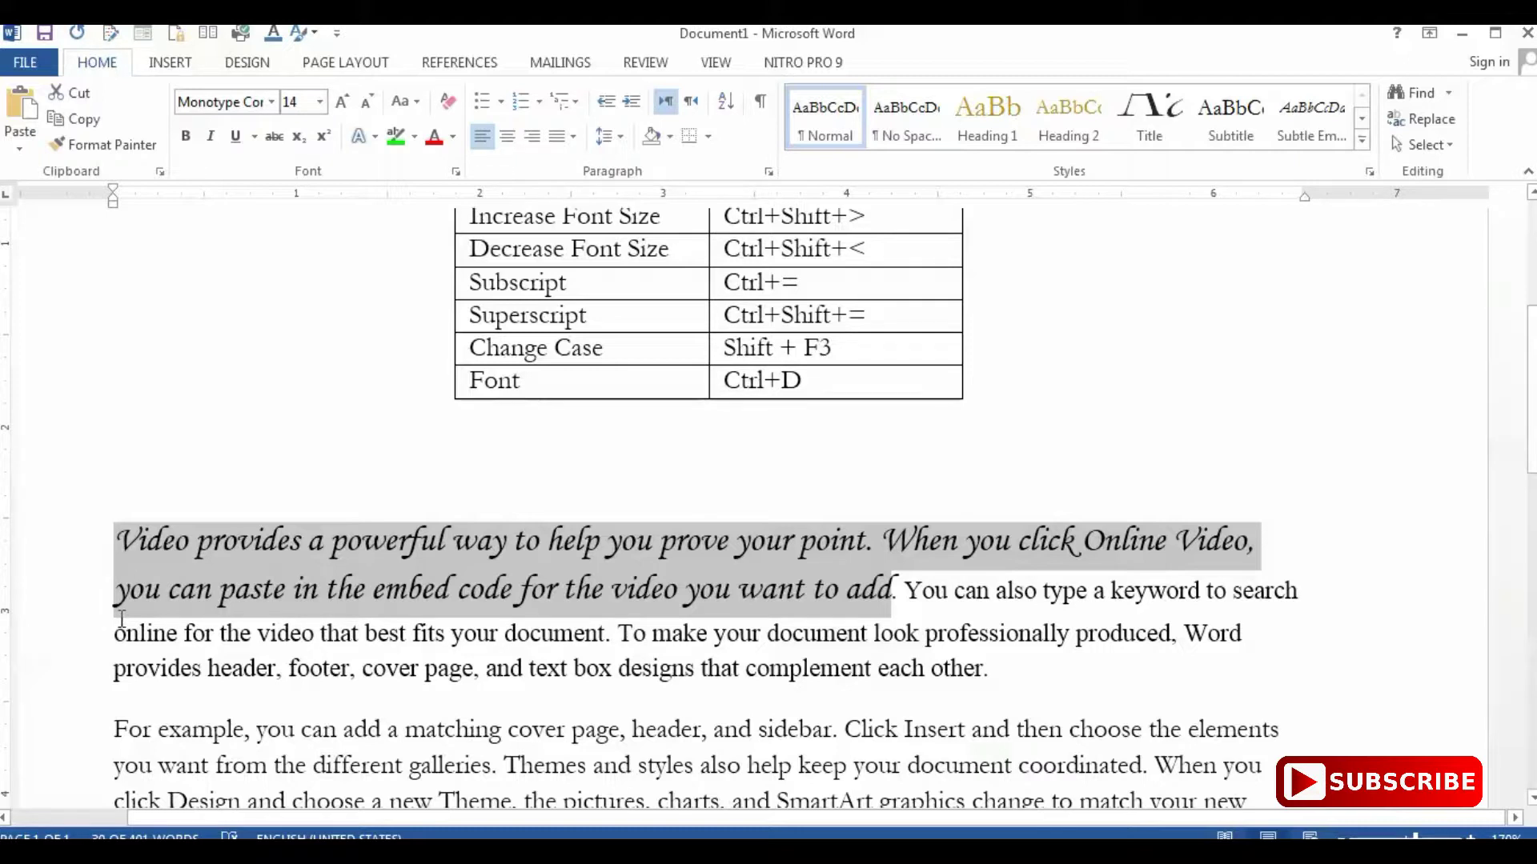
{"action": "key", "text": "ctrl+shift+period"}
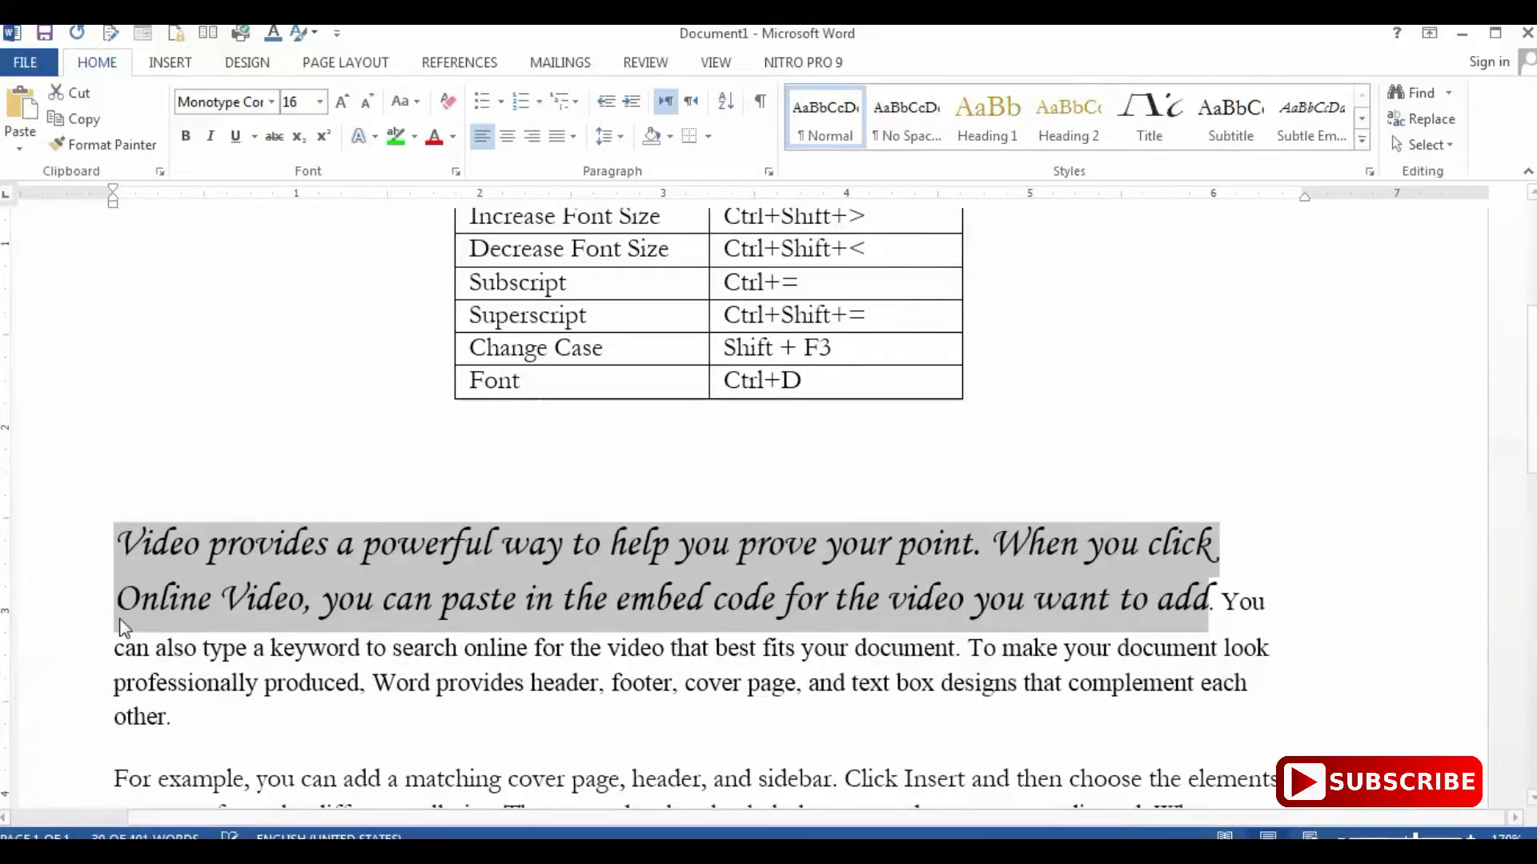
{"action": "key", "text": "ctrl+shift+period"}
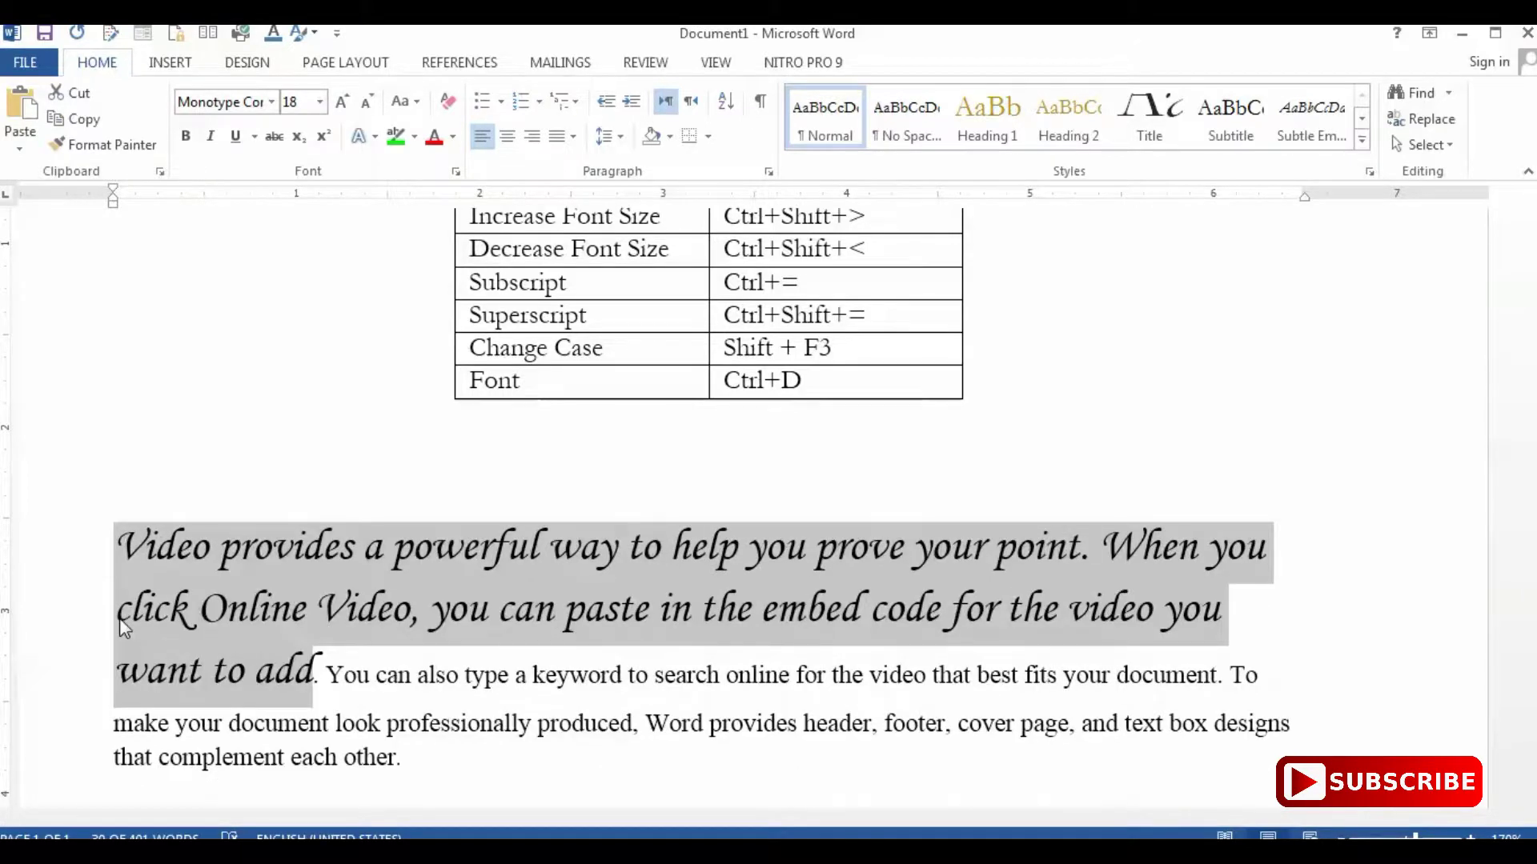
{"action": "key", "text": "ctrl+shift+period"}
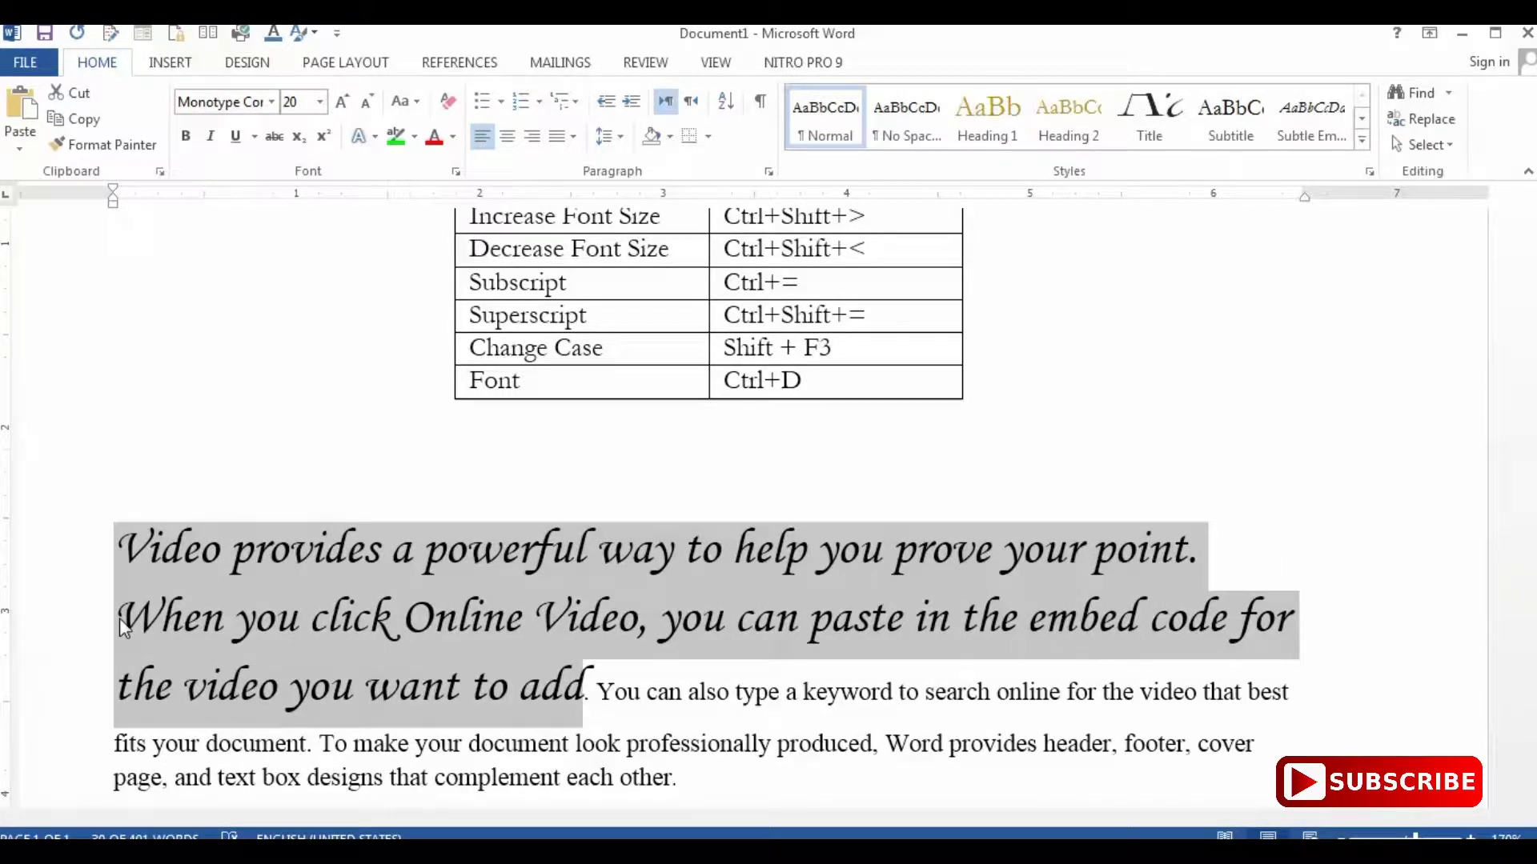
{"action": "key", "text": "ctrl+shift+comma"}
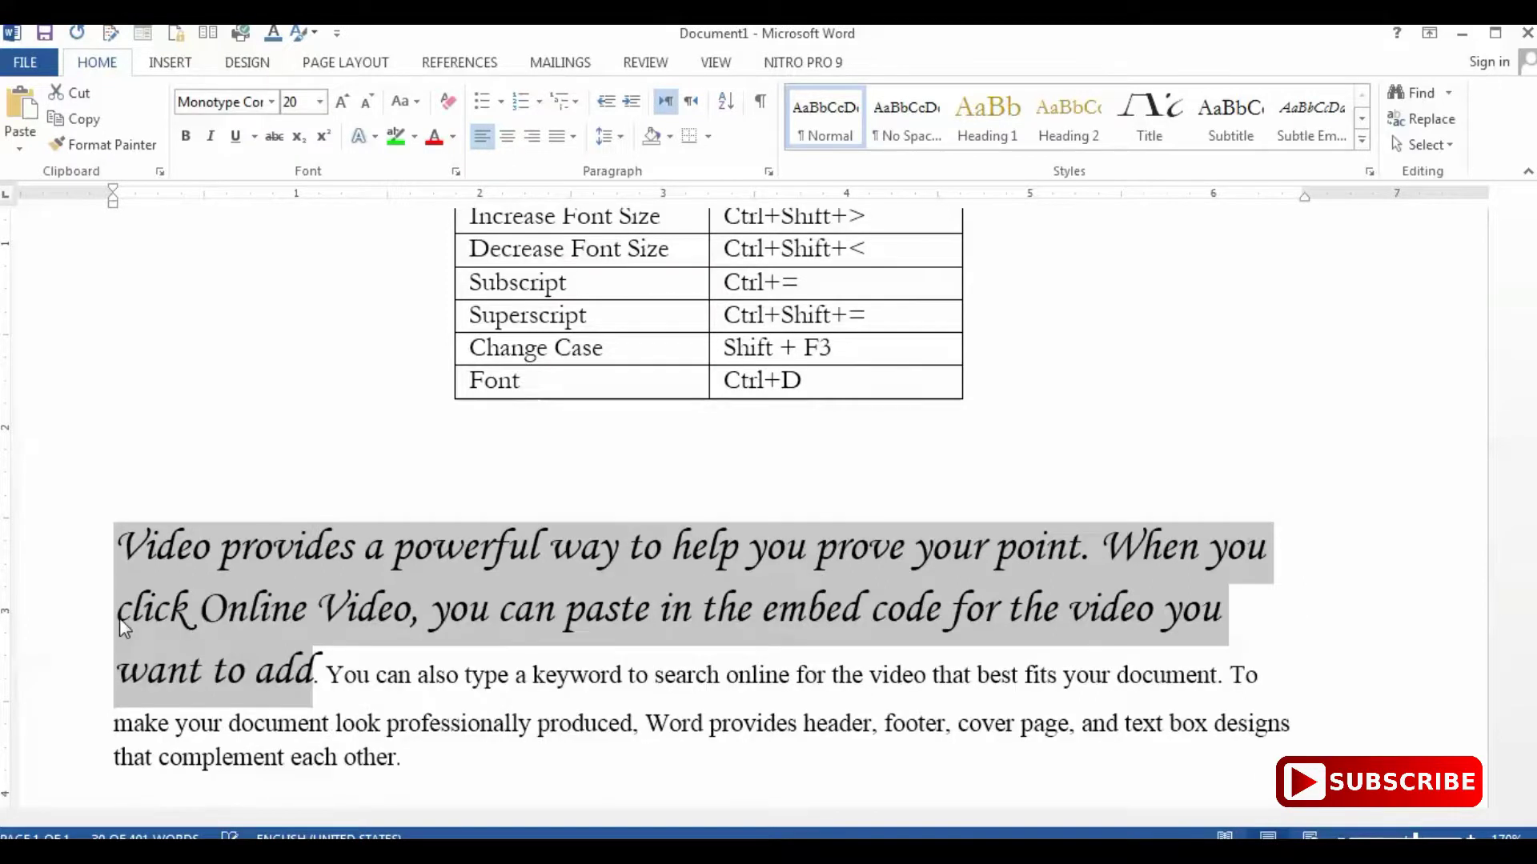
{"action": "key", "text": "ctrl+shift+comma"}
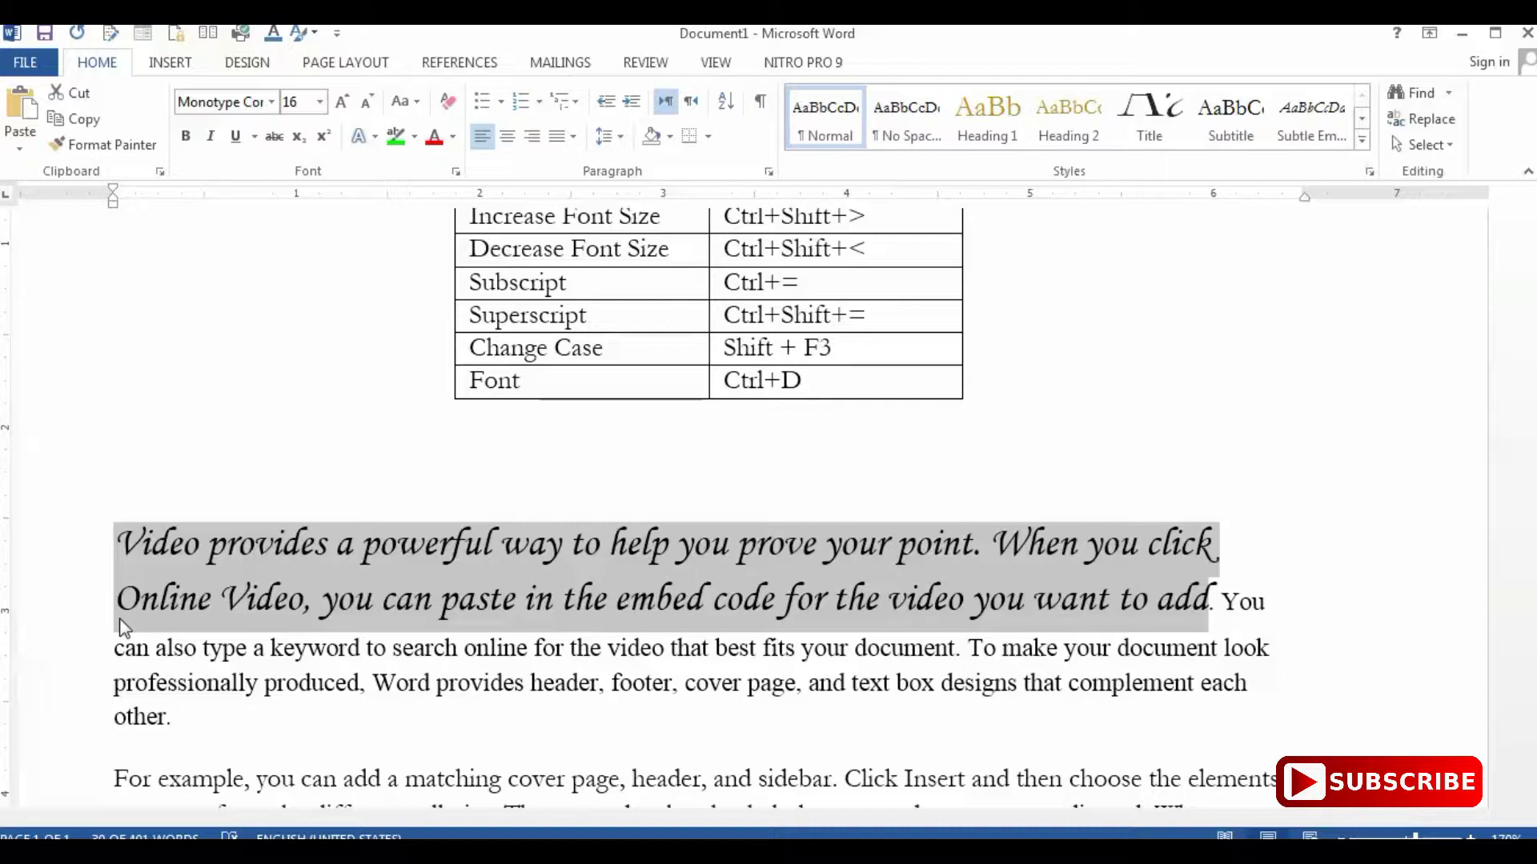
{"action": "key", "text": "ctrl+shift+comma"}
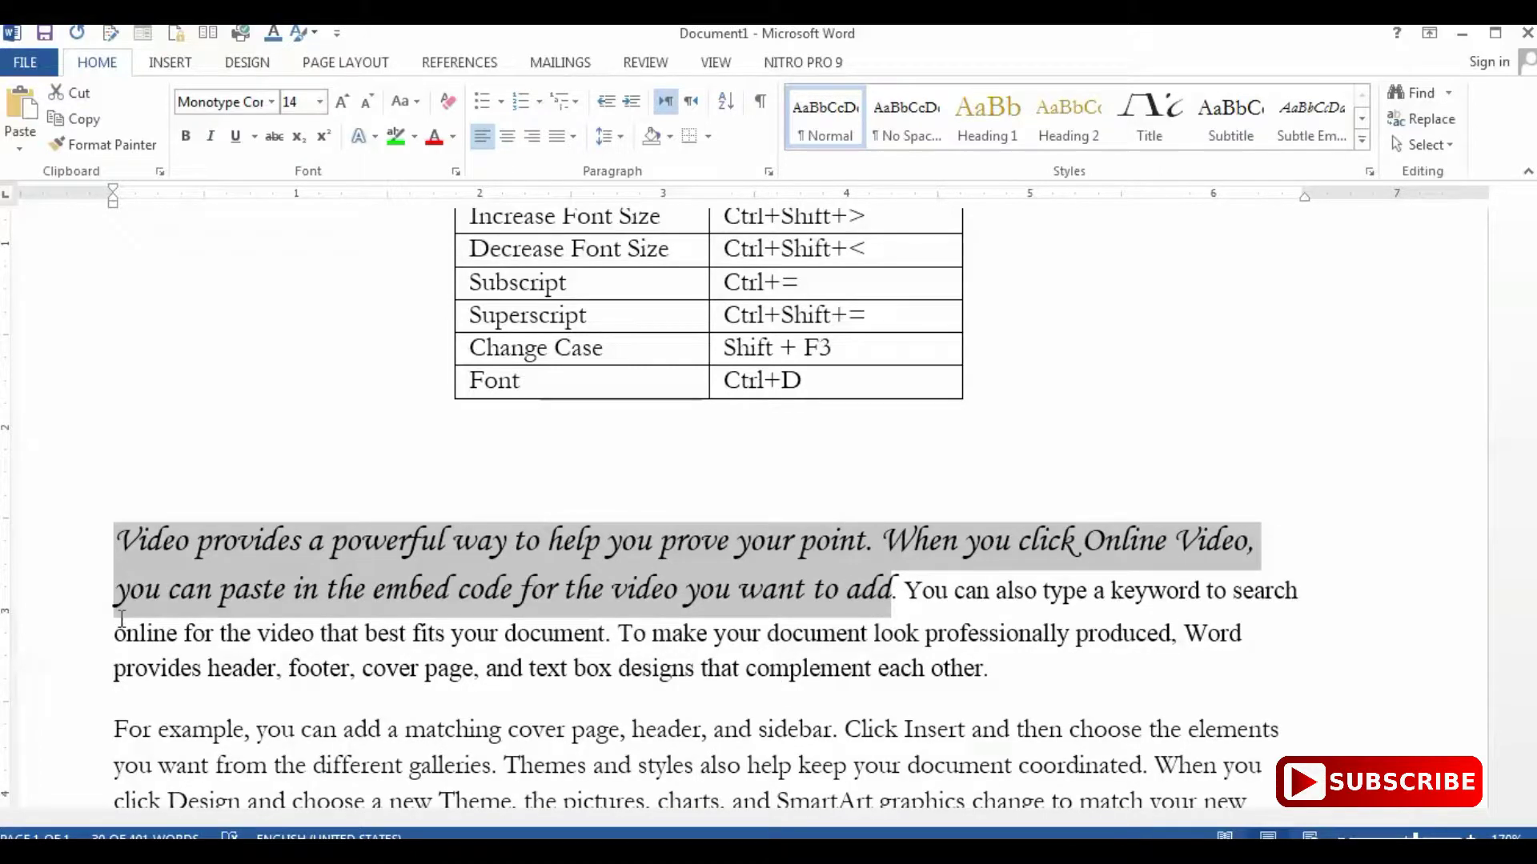
{"action": "key", "text": "ctrl+shift+period"}
{"action": "key", "text": "ctrl+shift+period"}
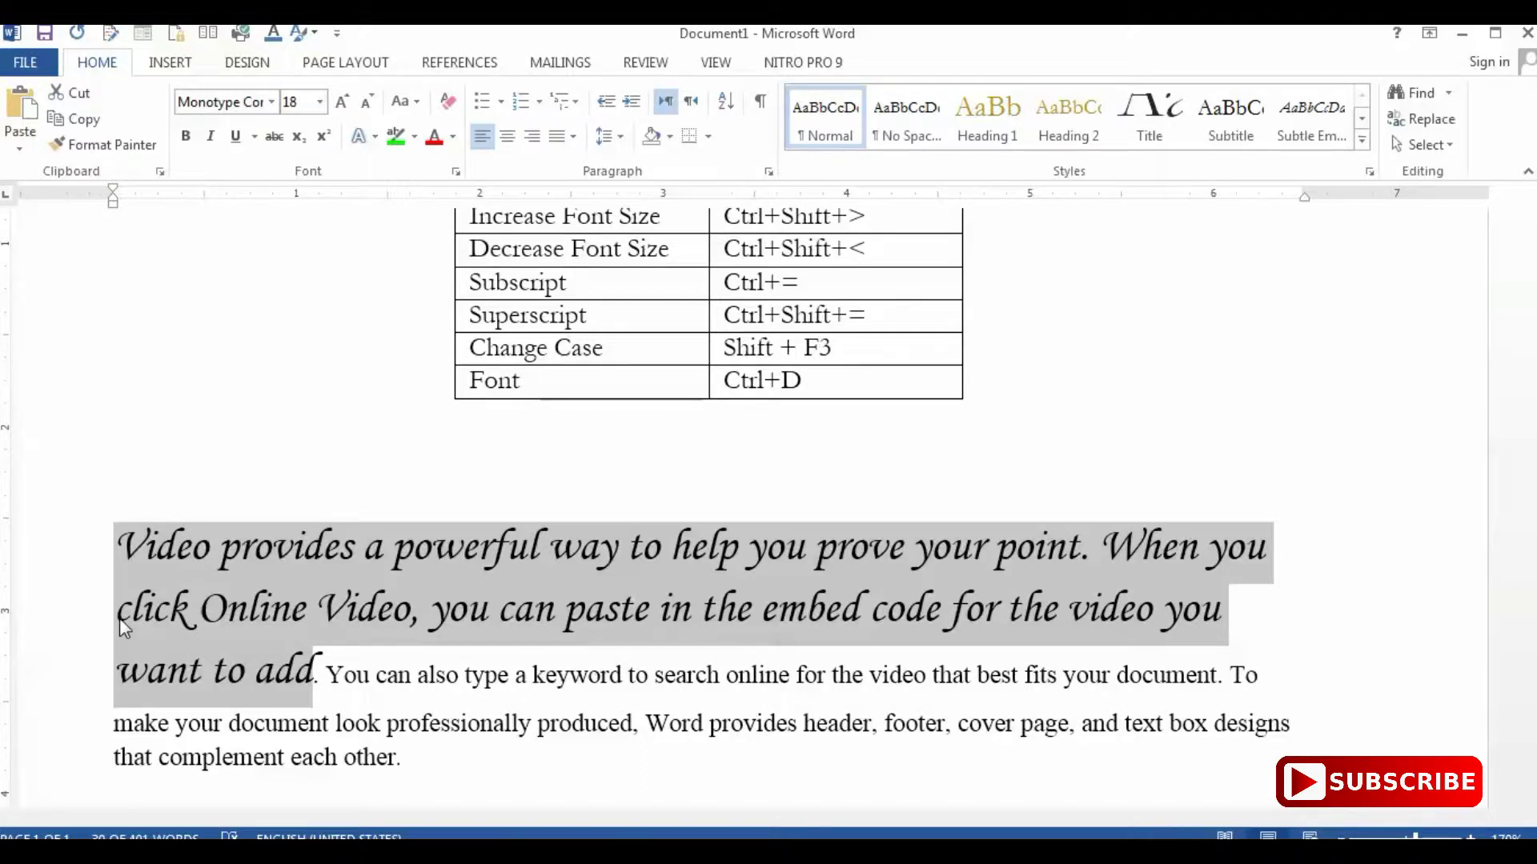
{"action": "key", "text": "ctrl+bracketleft"}
{"action": "key", "text": "ctrl+bracketleft"}
{"action": "key", "text": "ctrl+bracketleft"}
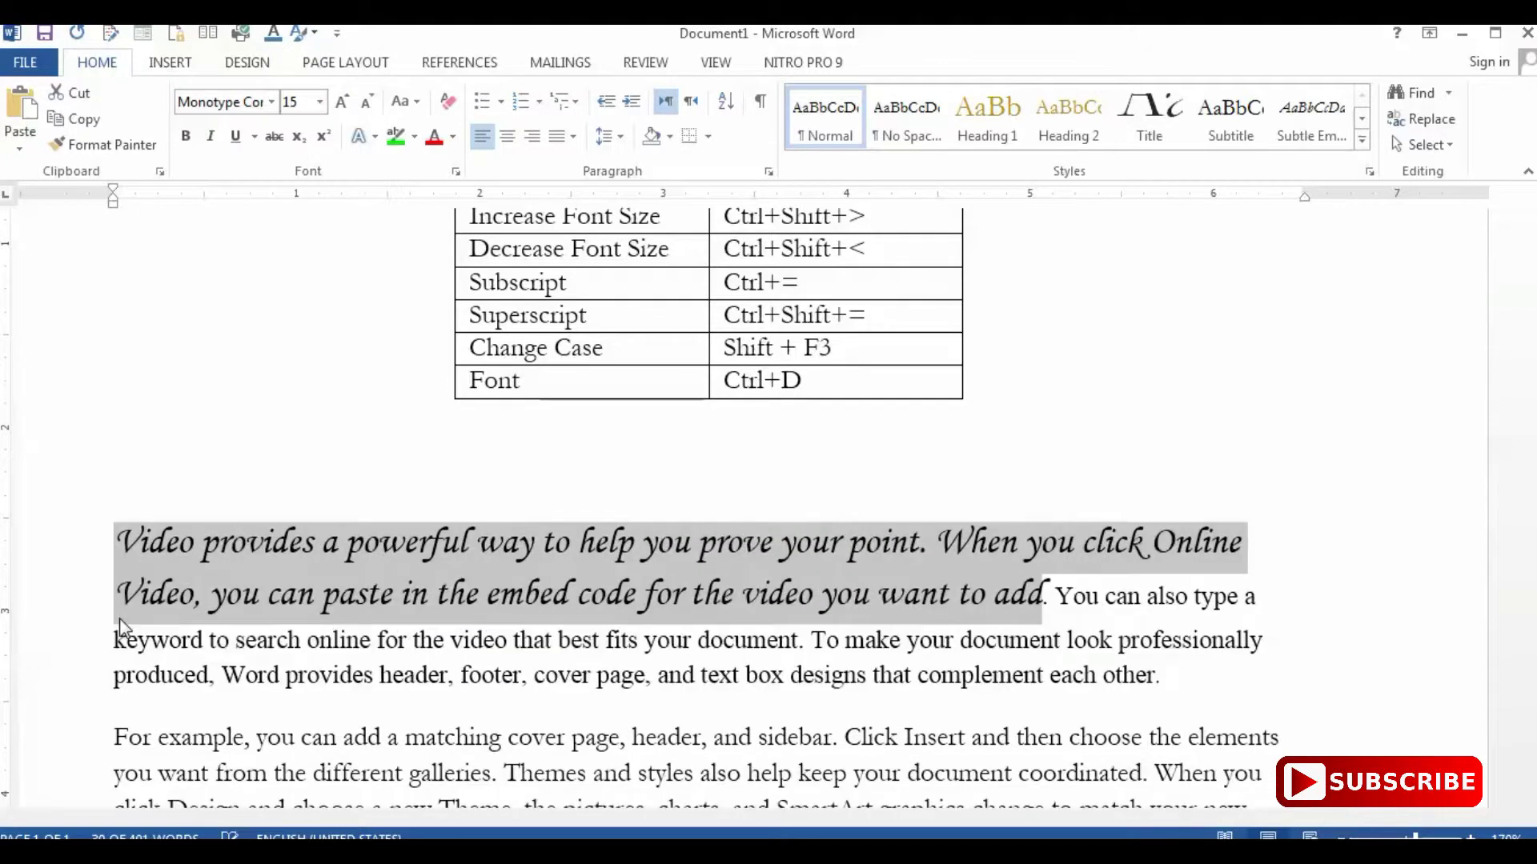
{"action": "key", "text": "ctrl+bracketleft"}
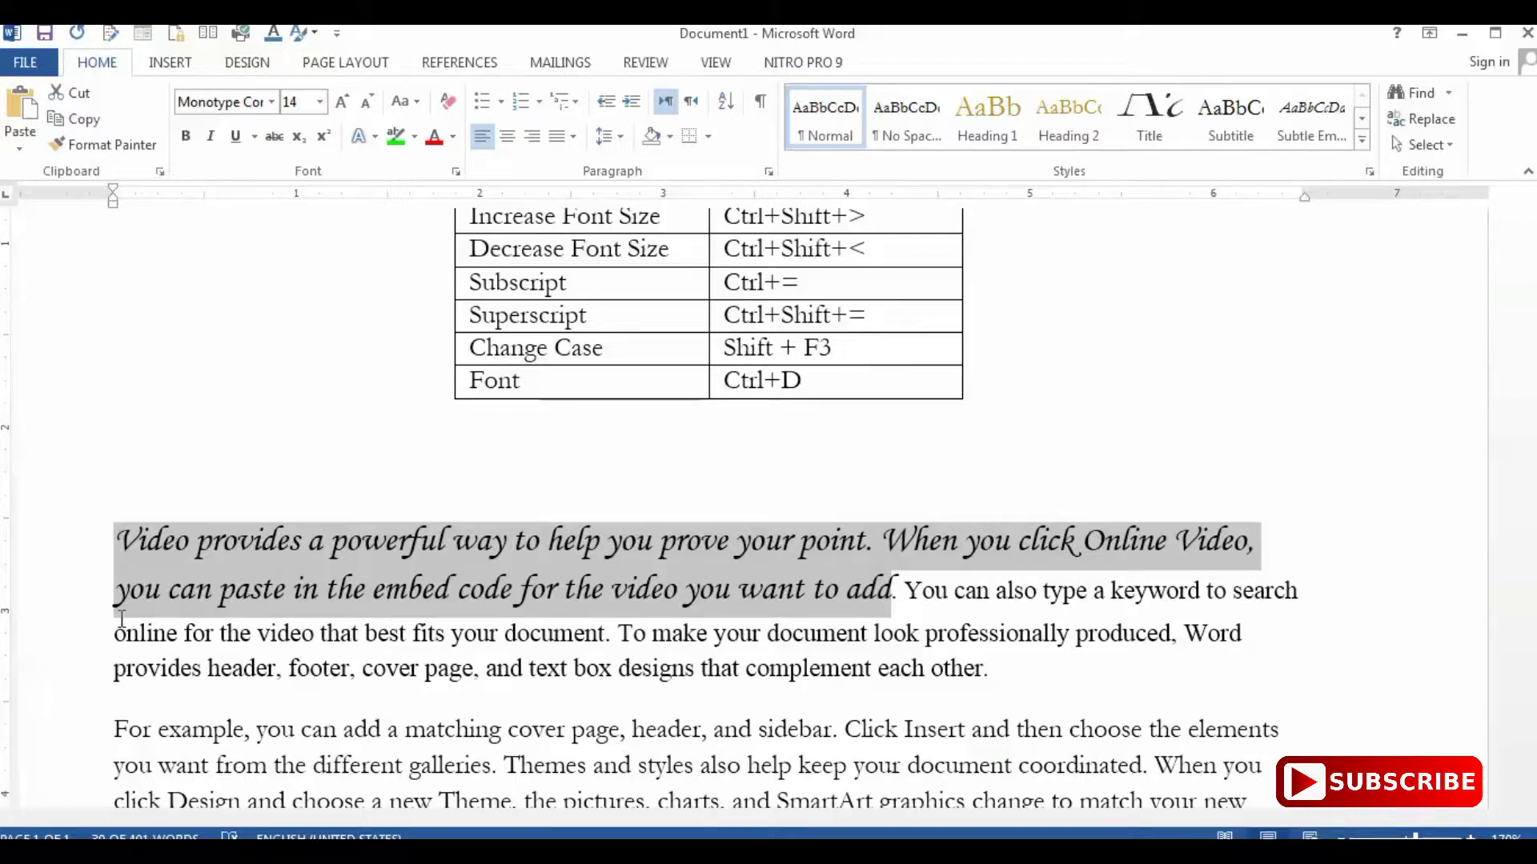
{"action": "key", "text": "ctrl+bracketright"}
{"action": "key", "text": "ctrl+bracketright"}
{"action": "key", "text": "ctrl+bracketright"}
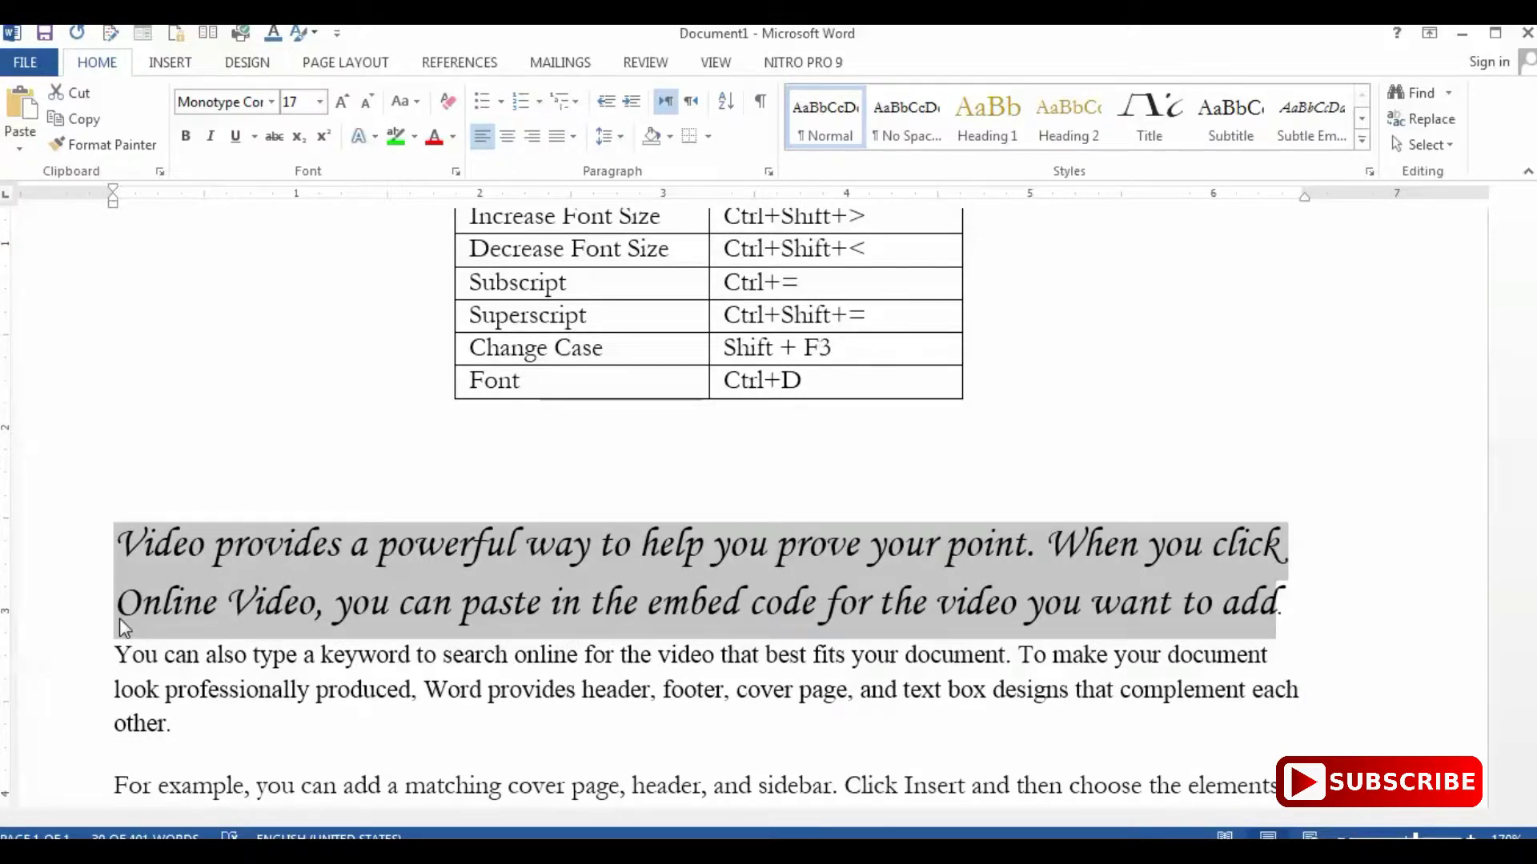
{"action": "key", "text": "ctrl+shift+less"}
{"action": "key", "text": "ctrl+bracketleft"}
{"action": "key", "text": "ctrl+bracketleft"}
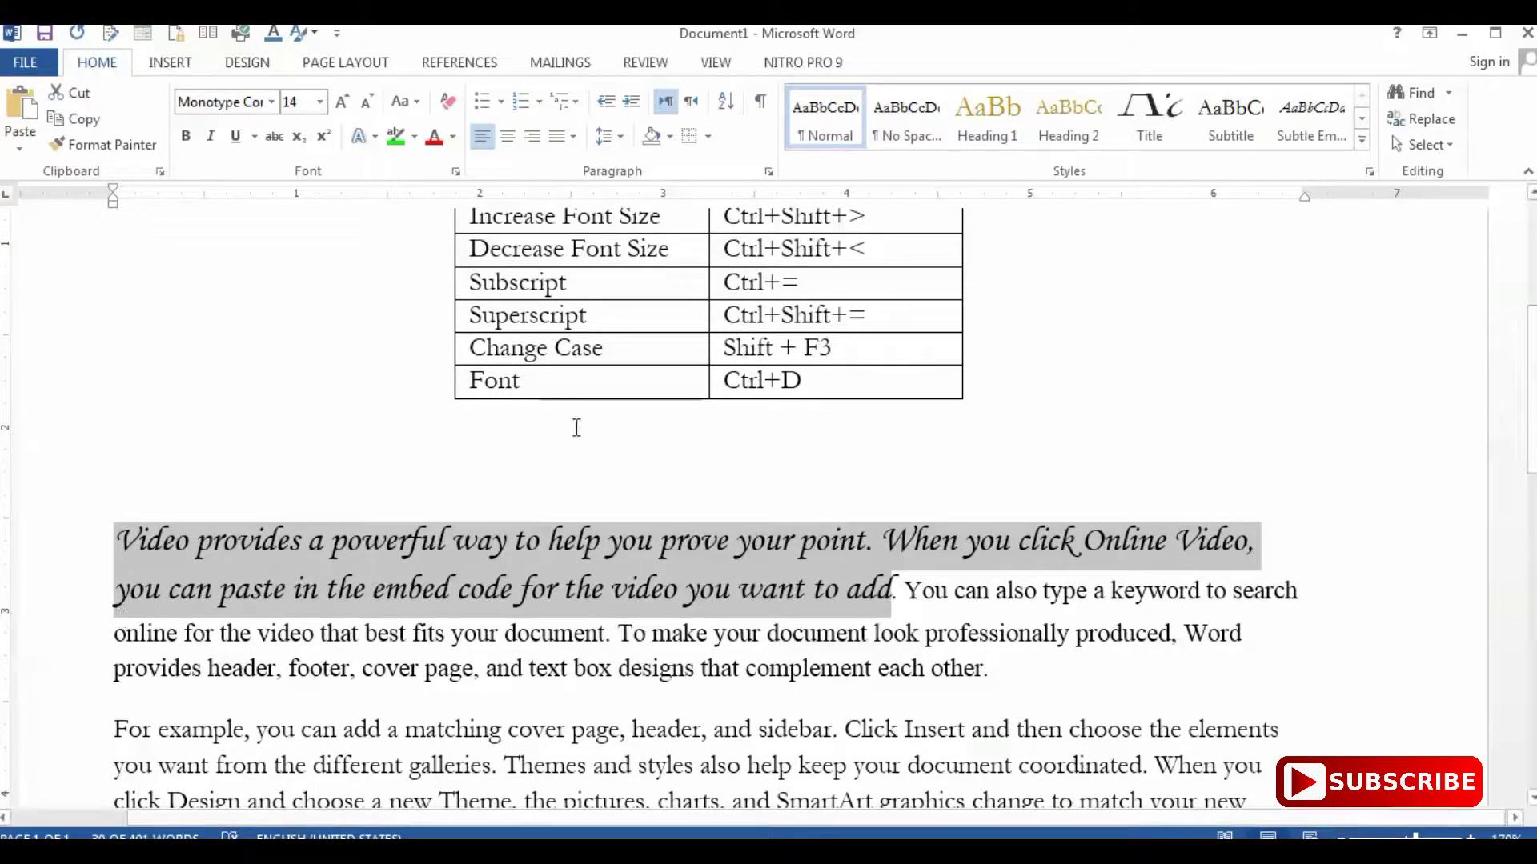
{"action": "left_click_drag", "start_coordinate": [114, 633], "coordinate": [604, 640]}
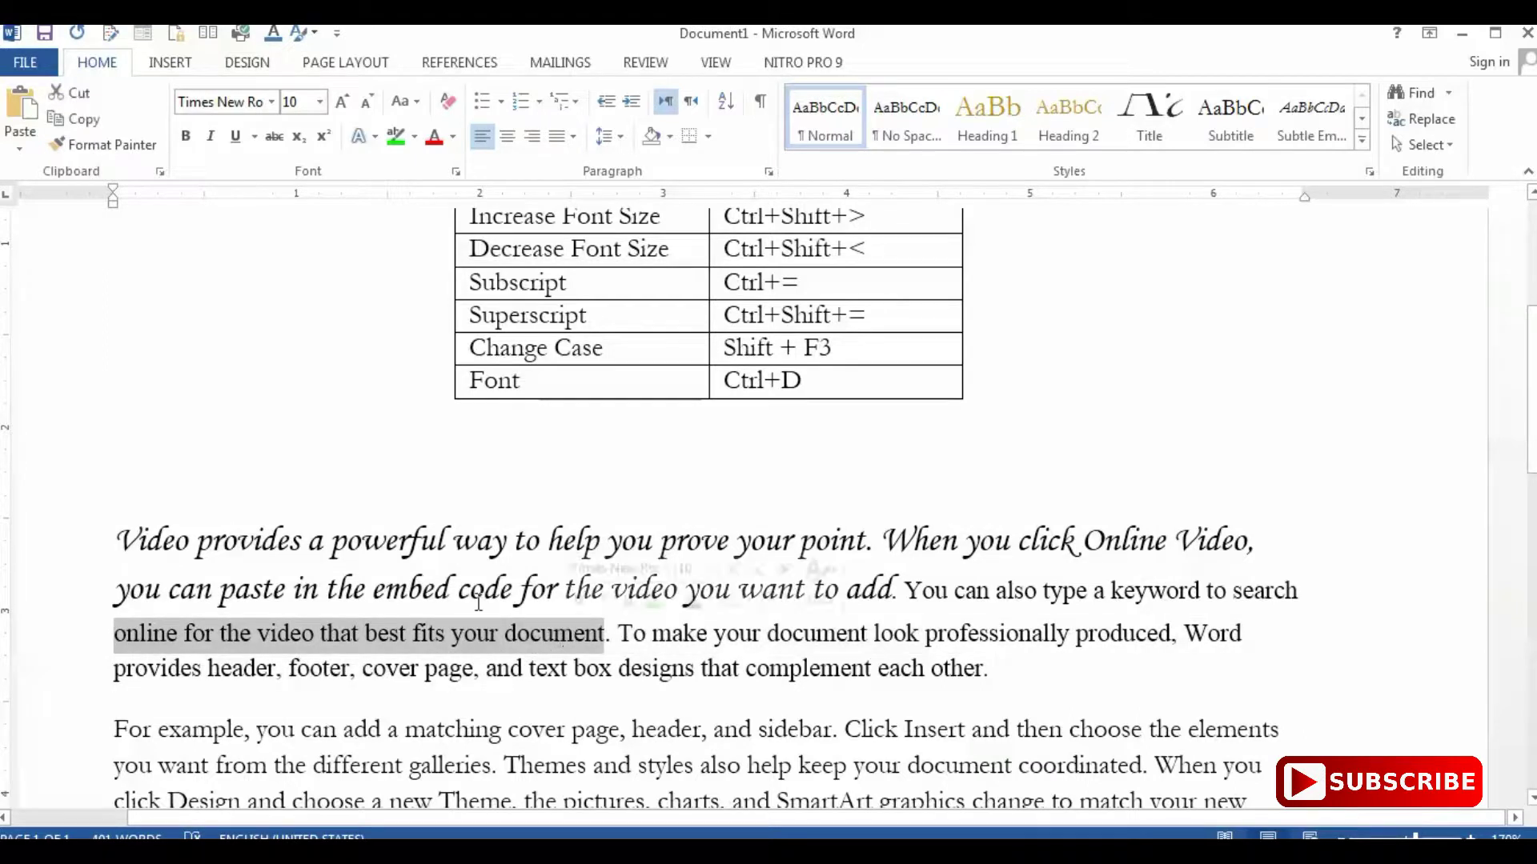
{"action": "left_click", "coordinate": [188, 141]}
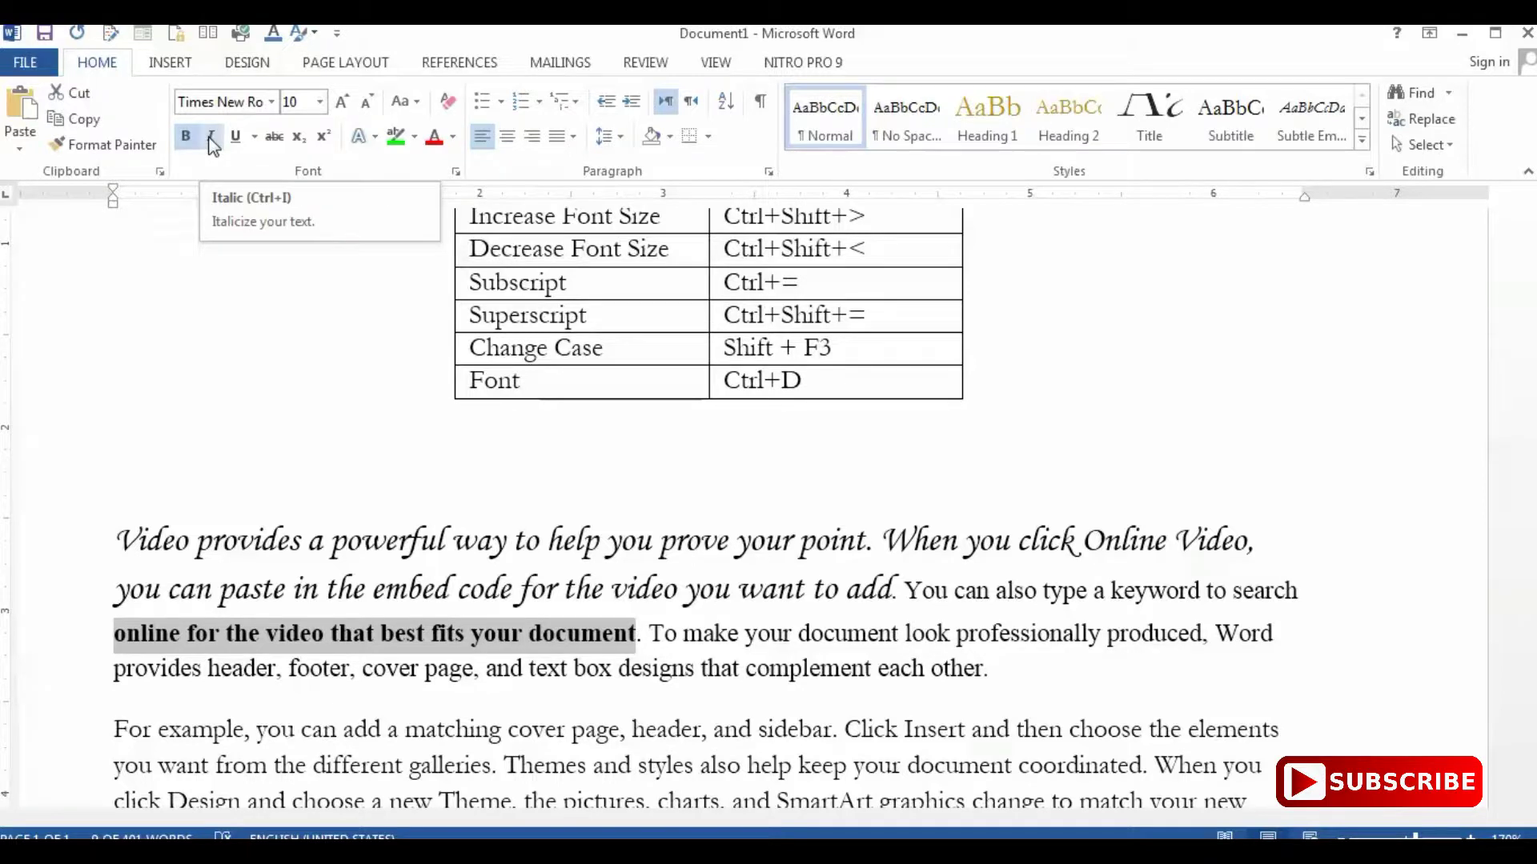
{"action": "left_click", "coordinate": [211, 138]}
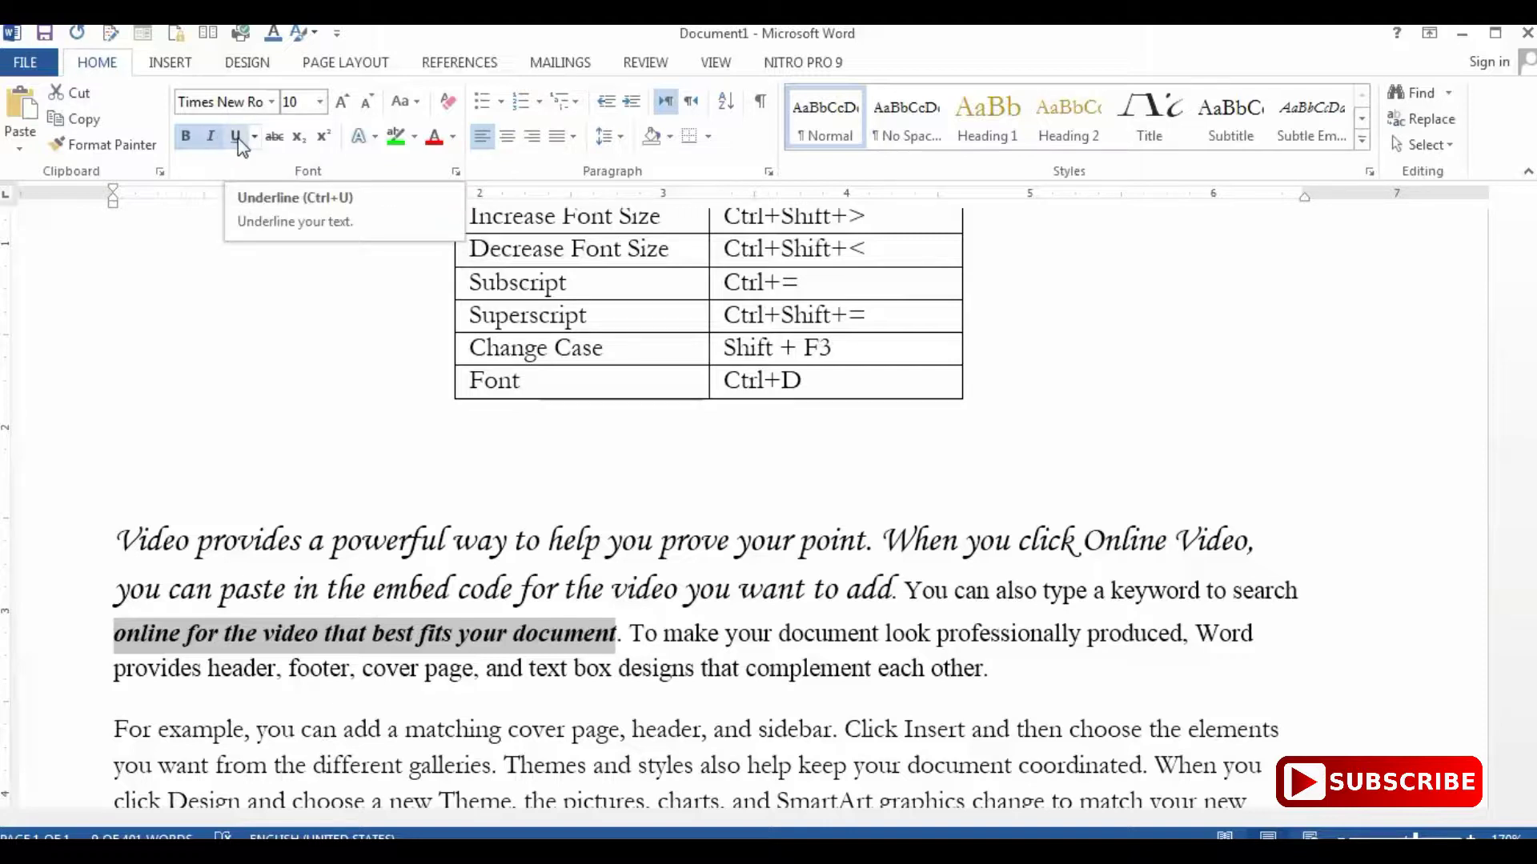
{"action": "left_click", "coordinate": [236, 136]}
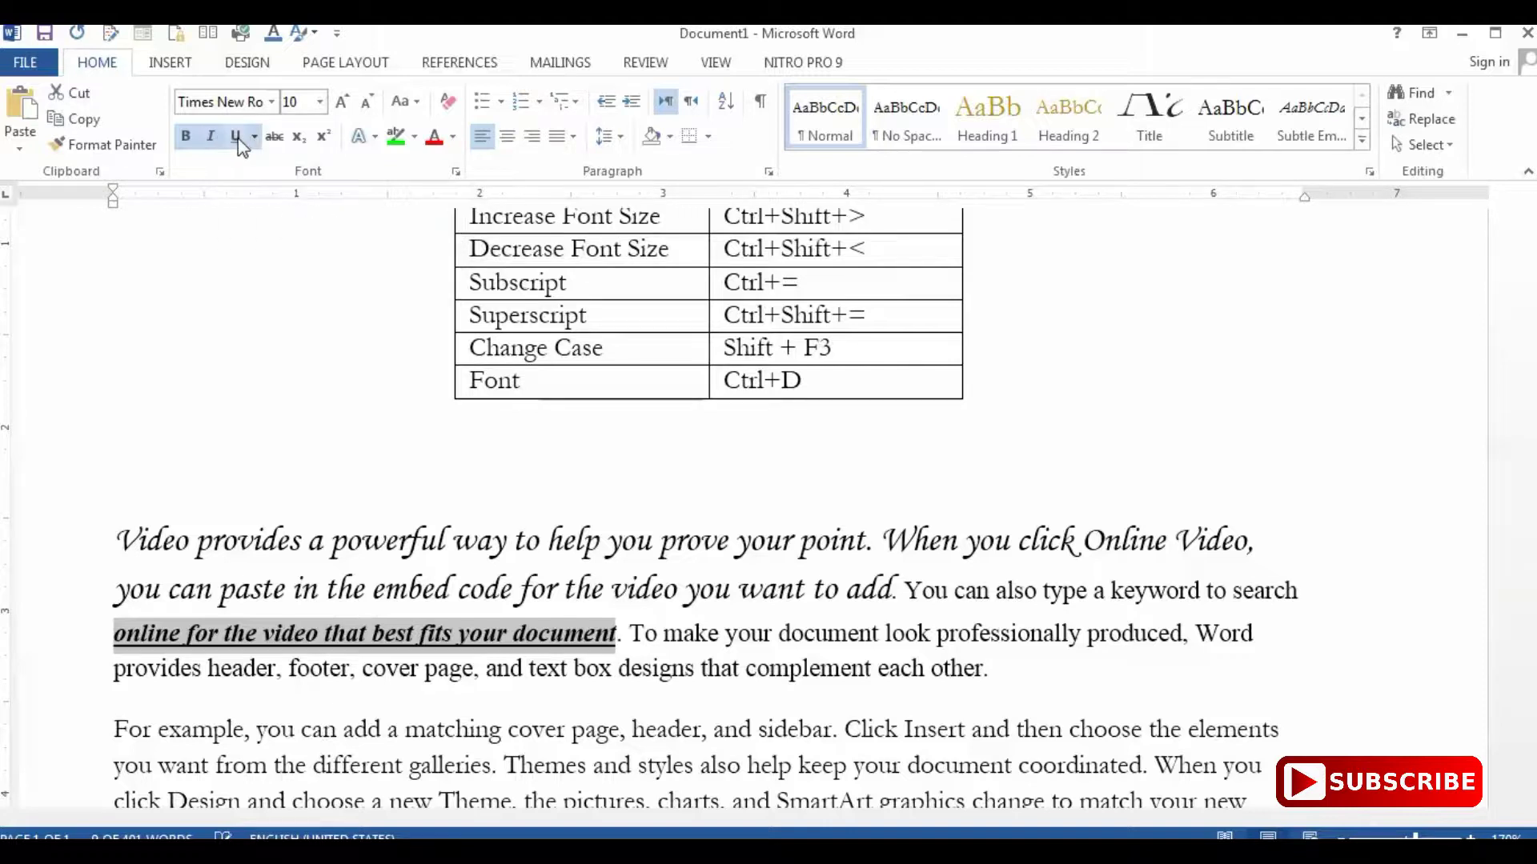
{"action": "key", "text": "ctrl+i"}
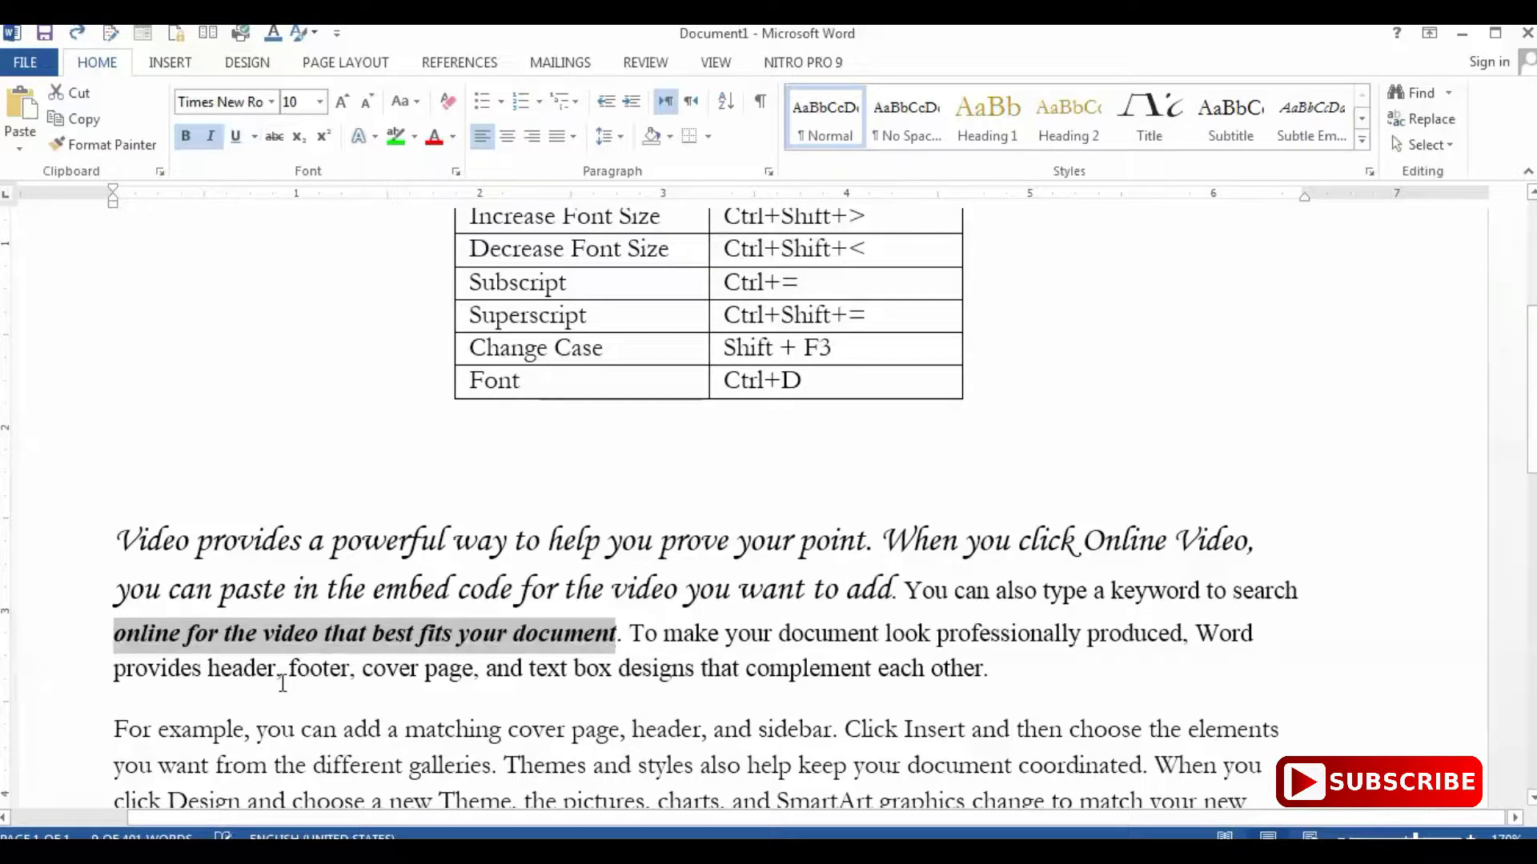
{"action": "key", "text": "ctrl+u"}
{"action": "key", "text": "ctrl+b"}
Make 'online for the video that best fits your document' bold, italic and underlined with Ctrl+B/I/U.
{"action": "scroll", "coordinate": [814, 525], "scroll_direction": "up", "scroll_amount": 3}
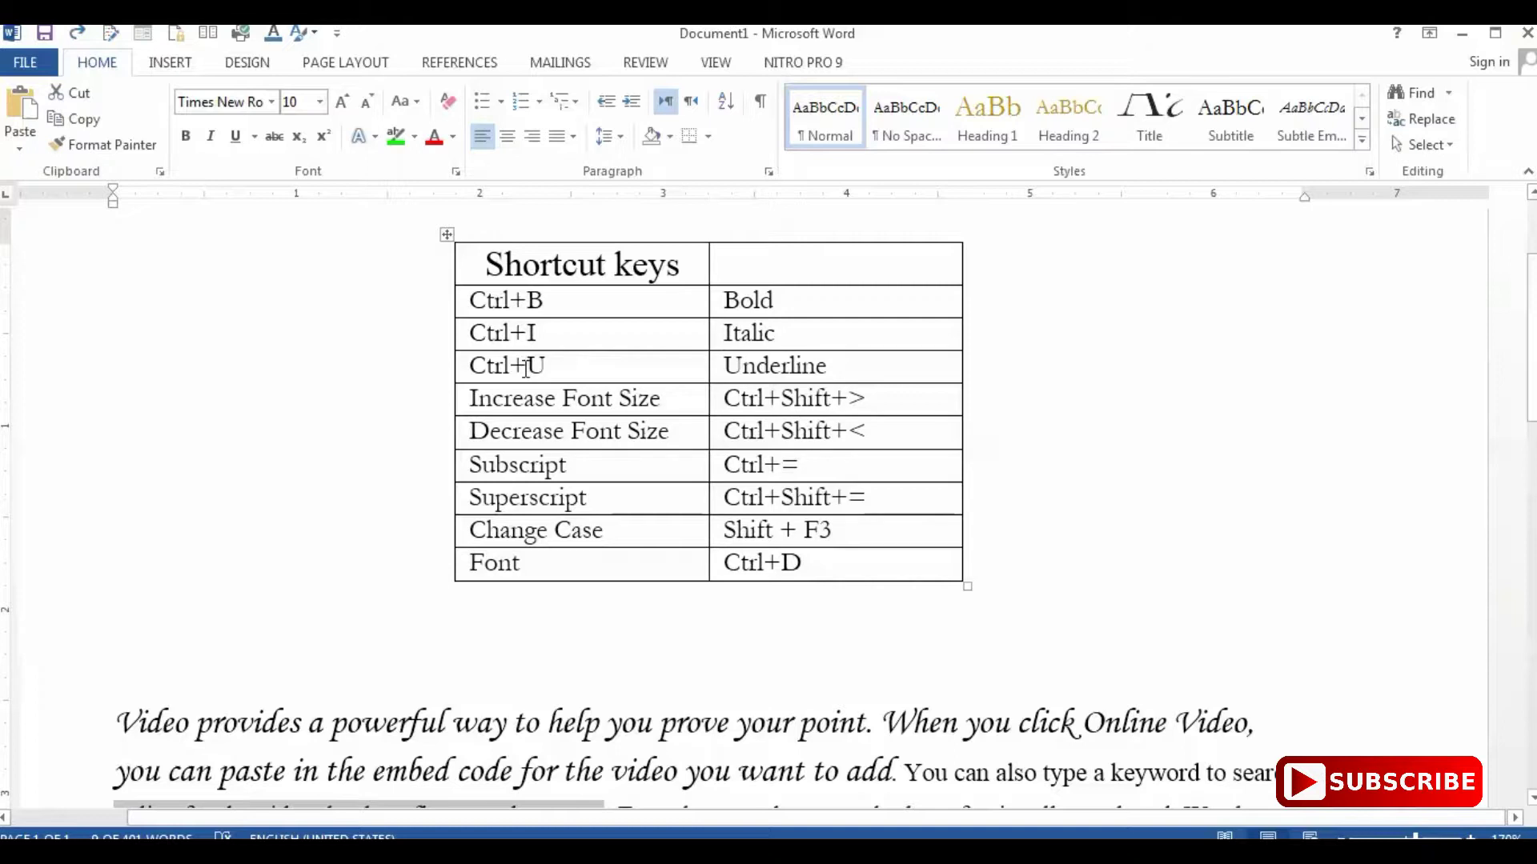
{"action": "scroll", "coordinate": [560, 400], "scroll_direction": "down", "scroll_amount": 1}
{"action": "scroll", "coordinate": [633, 560], "scroll_direction": "down", "scroll_amount": 2}
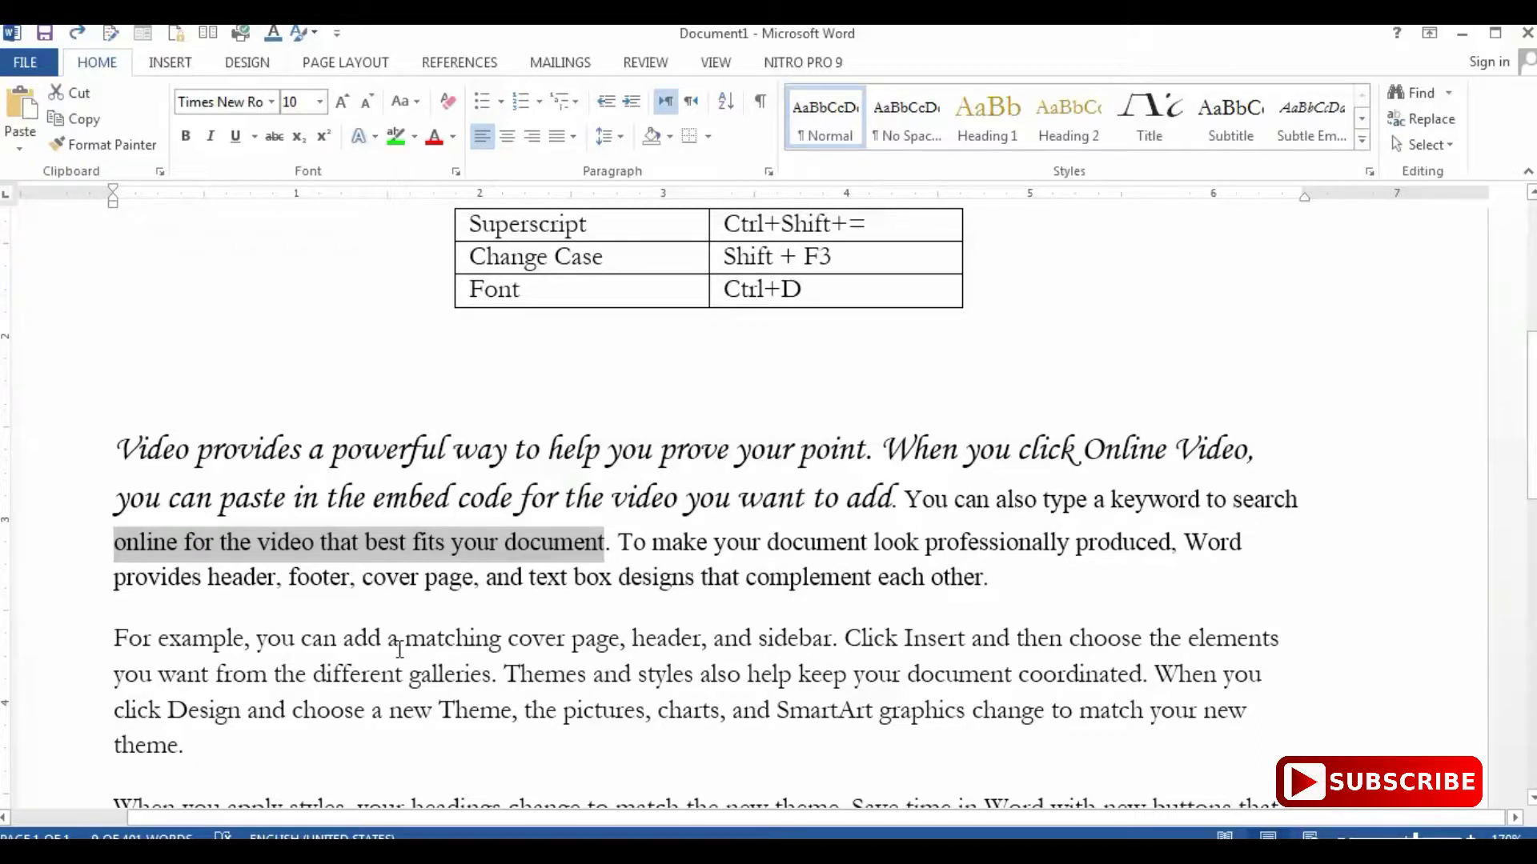
{"action": "key", "text": "ctrl+b"}
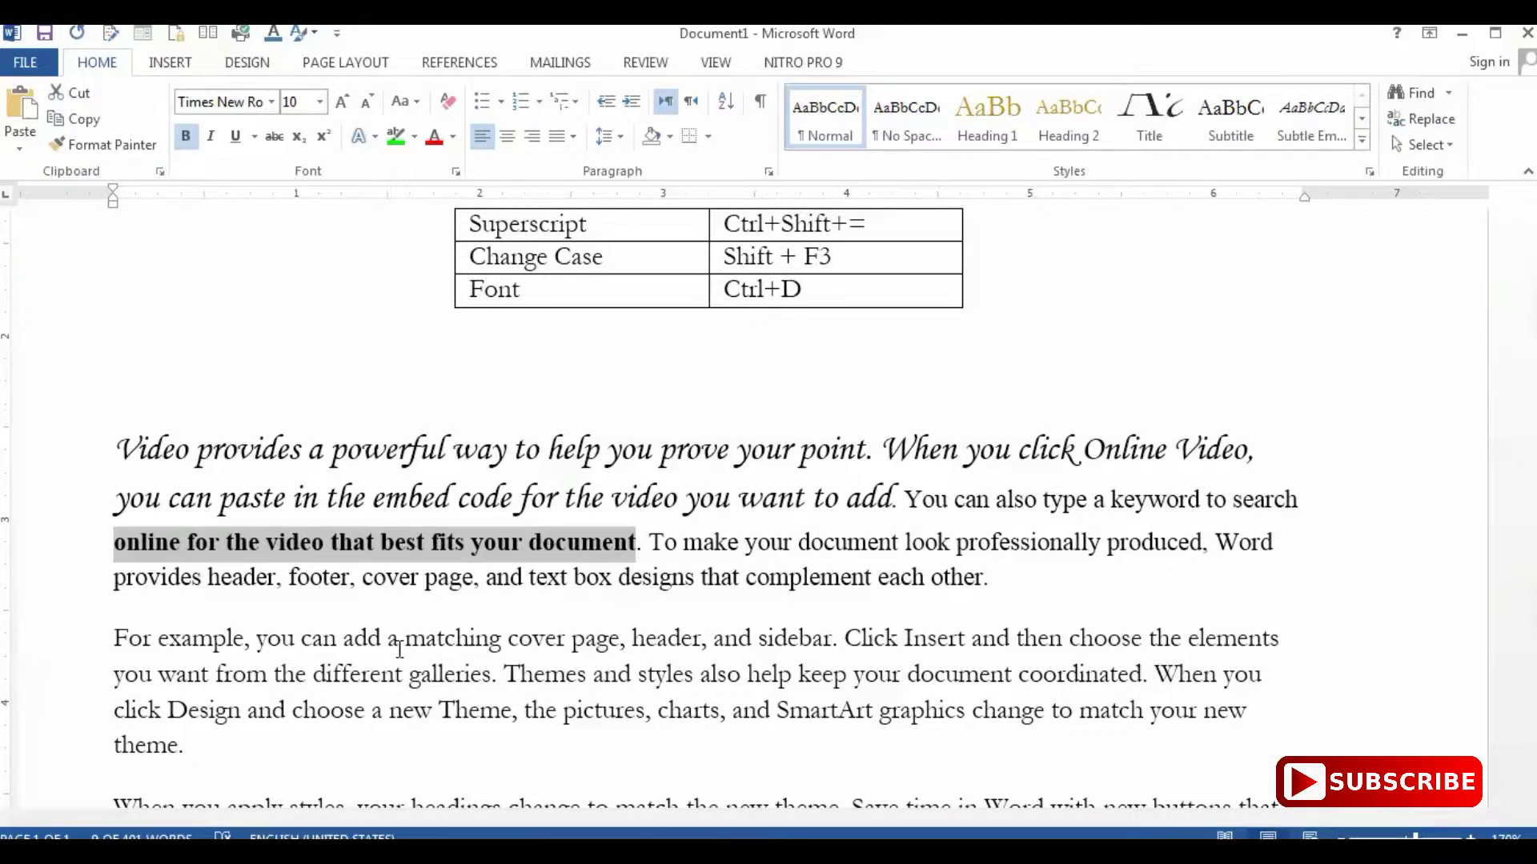
{"action": "key", "text": "ctrl+i"}
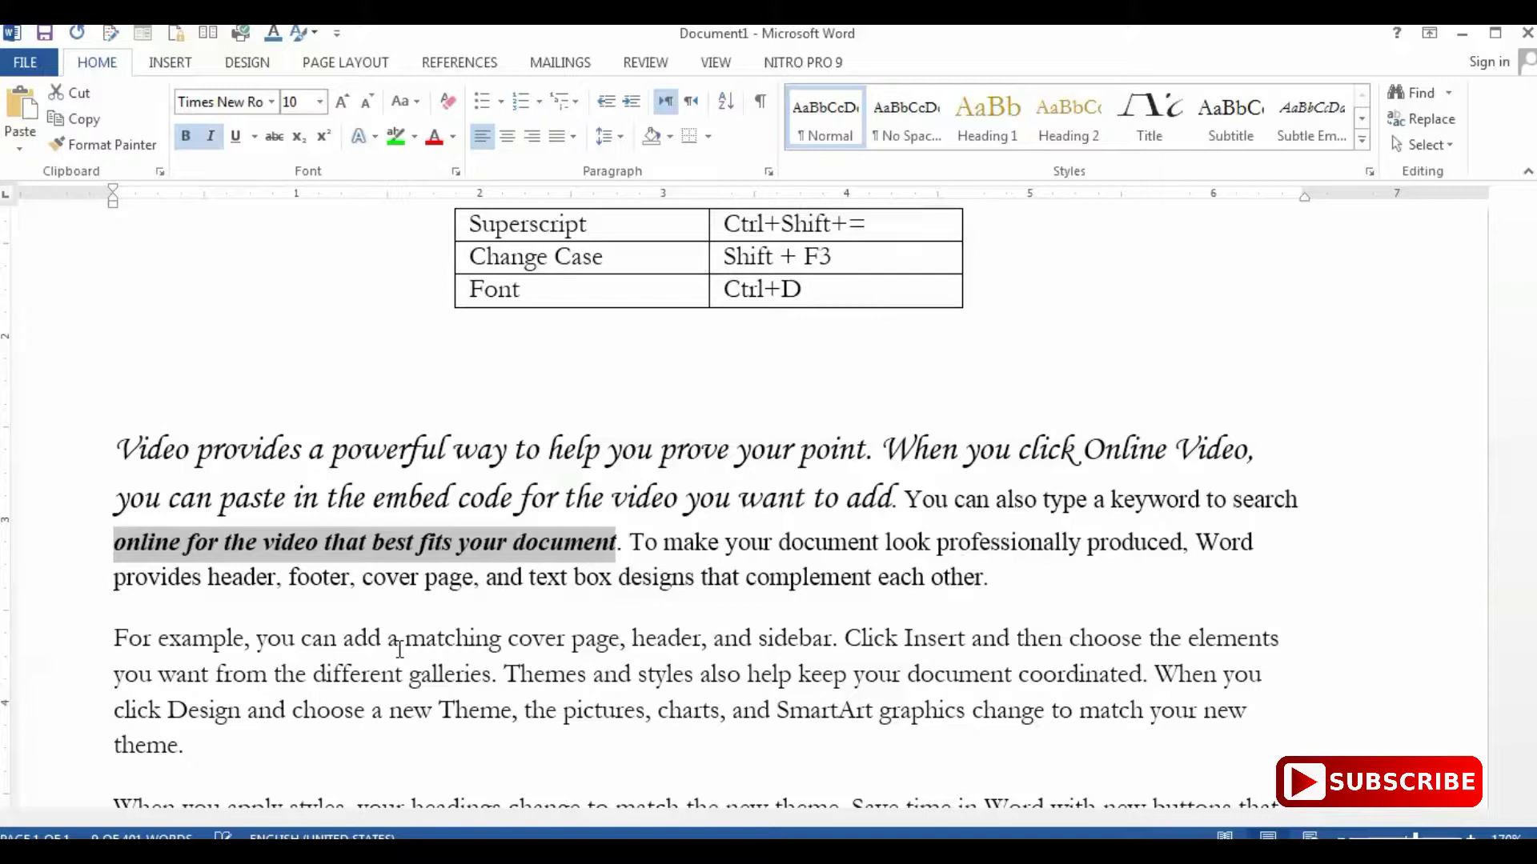
{"action": "key", "text": "ctrl+u"}
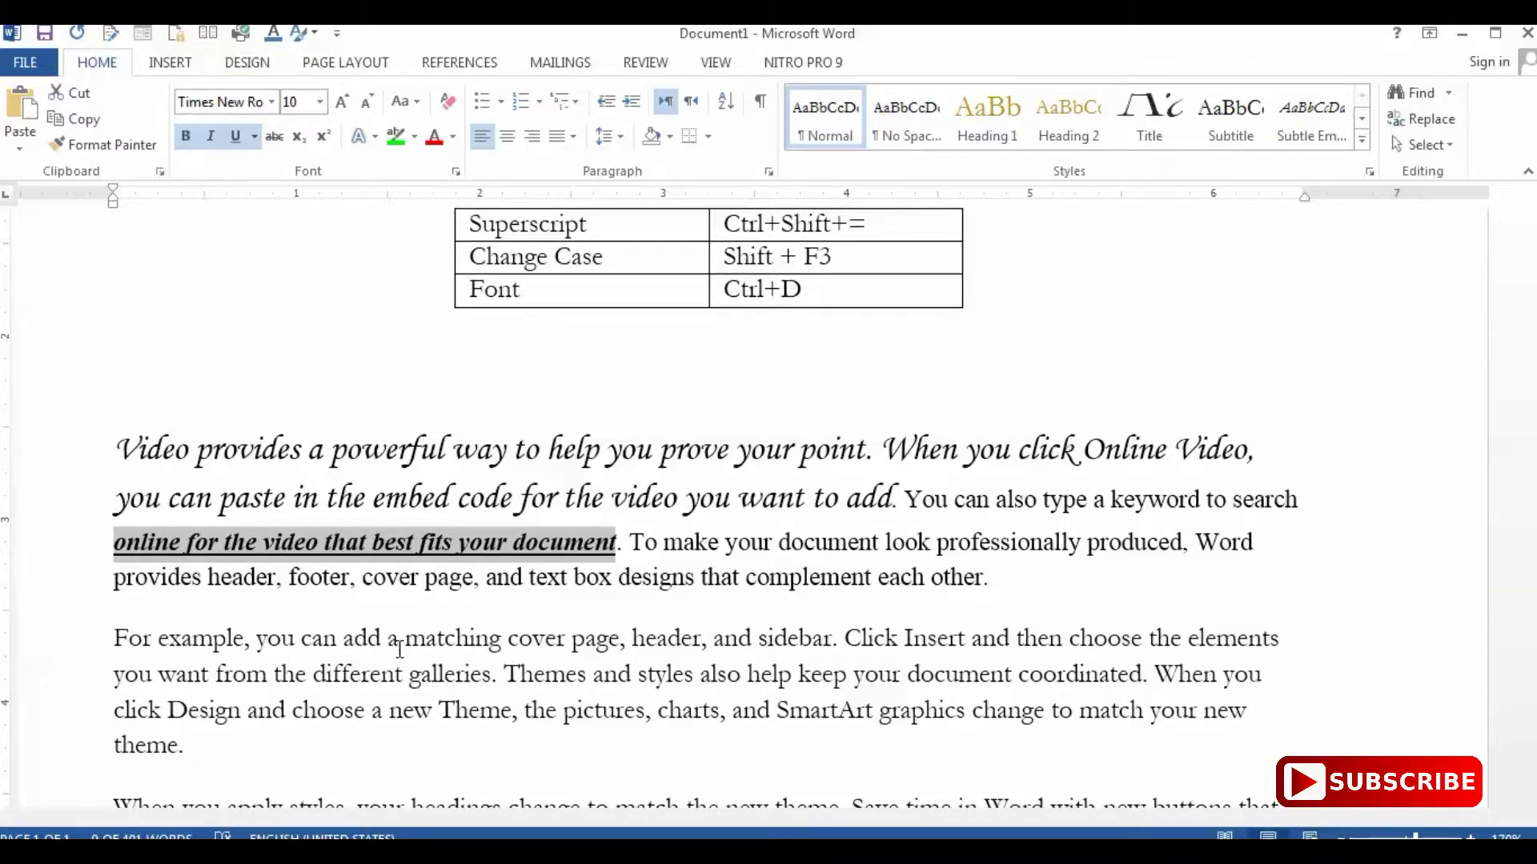
Strike through ', you can add a matching cover page' in the For example paragraph.
{"action": "left_click_drag", "start_coordinate": [246, 641], "coordinate": [619, 640]}
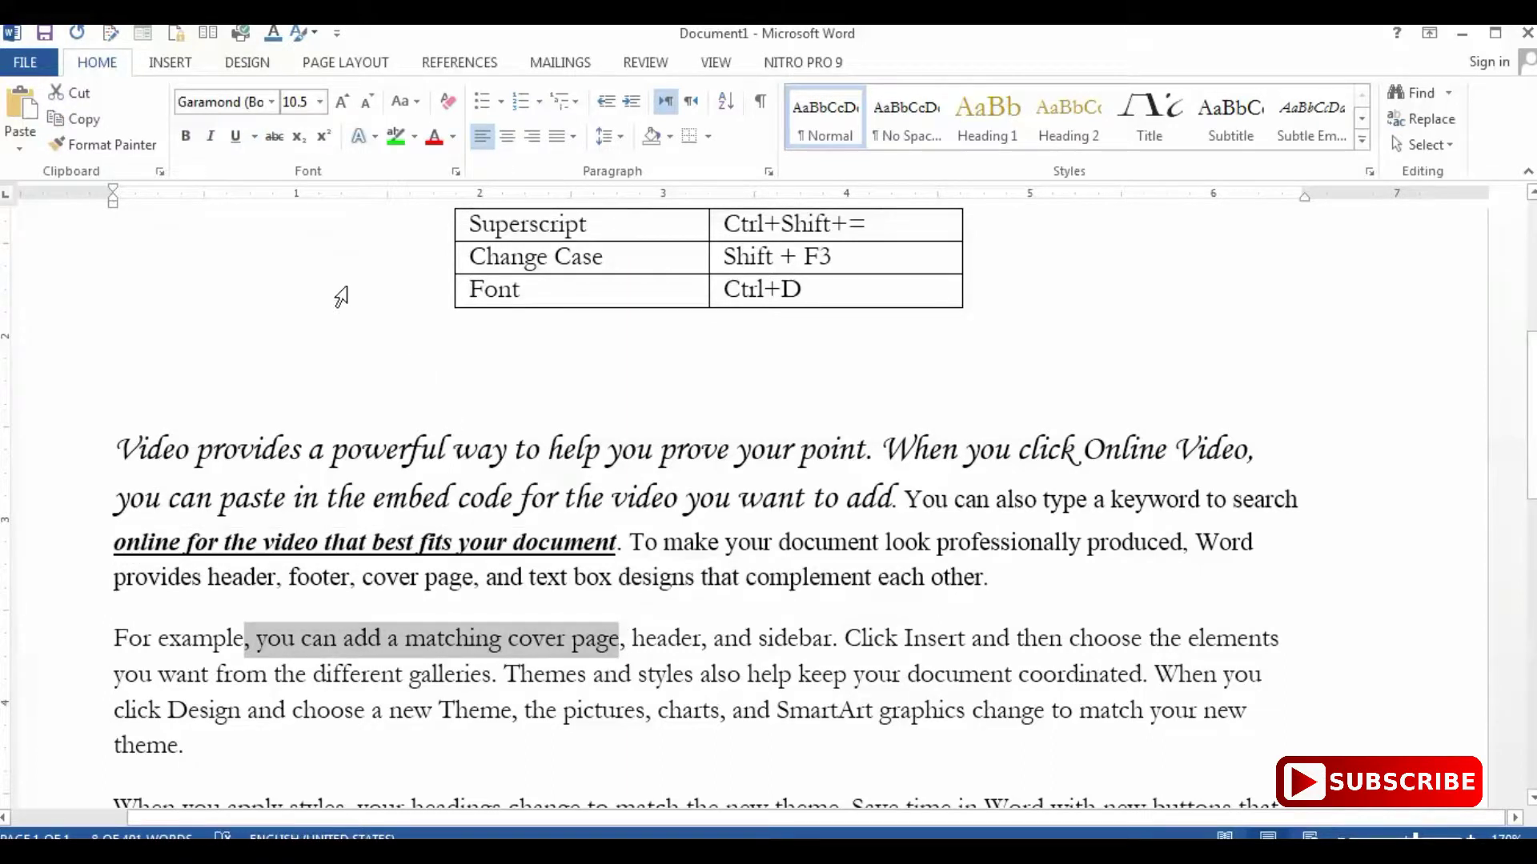
{"action": "left_click", "coordinate": [273, 137]}
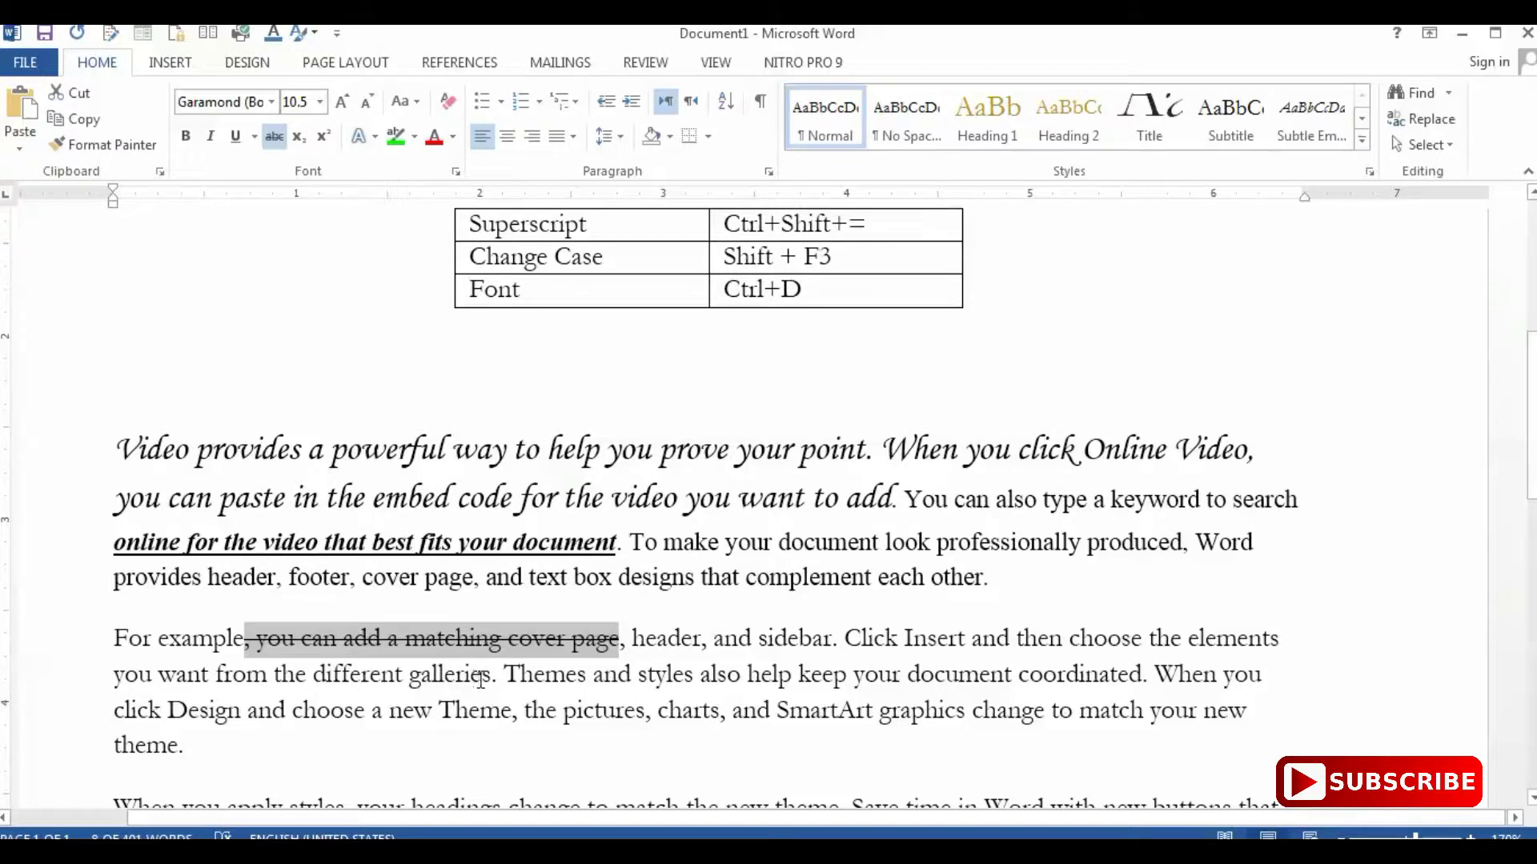
{"action": "left_click", "coordinate": [479, 679]}
{"action": "scroll", "coordinate": [394, 593], "scroll_direction": "down", "scroll_amount": 2}
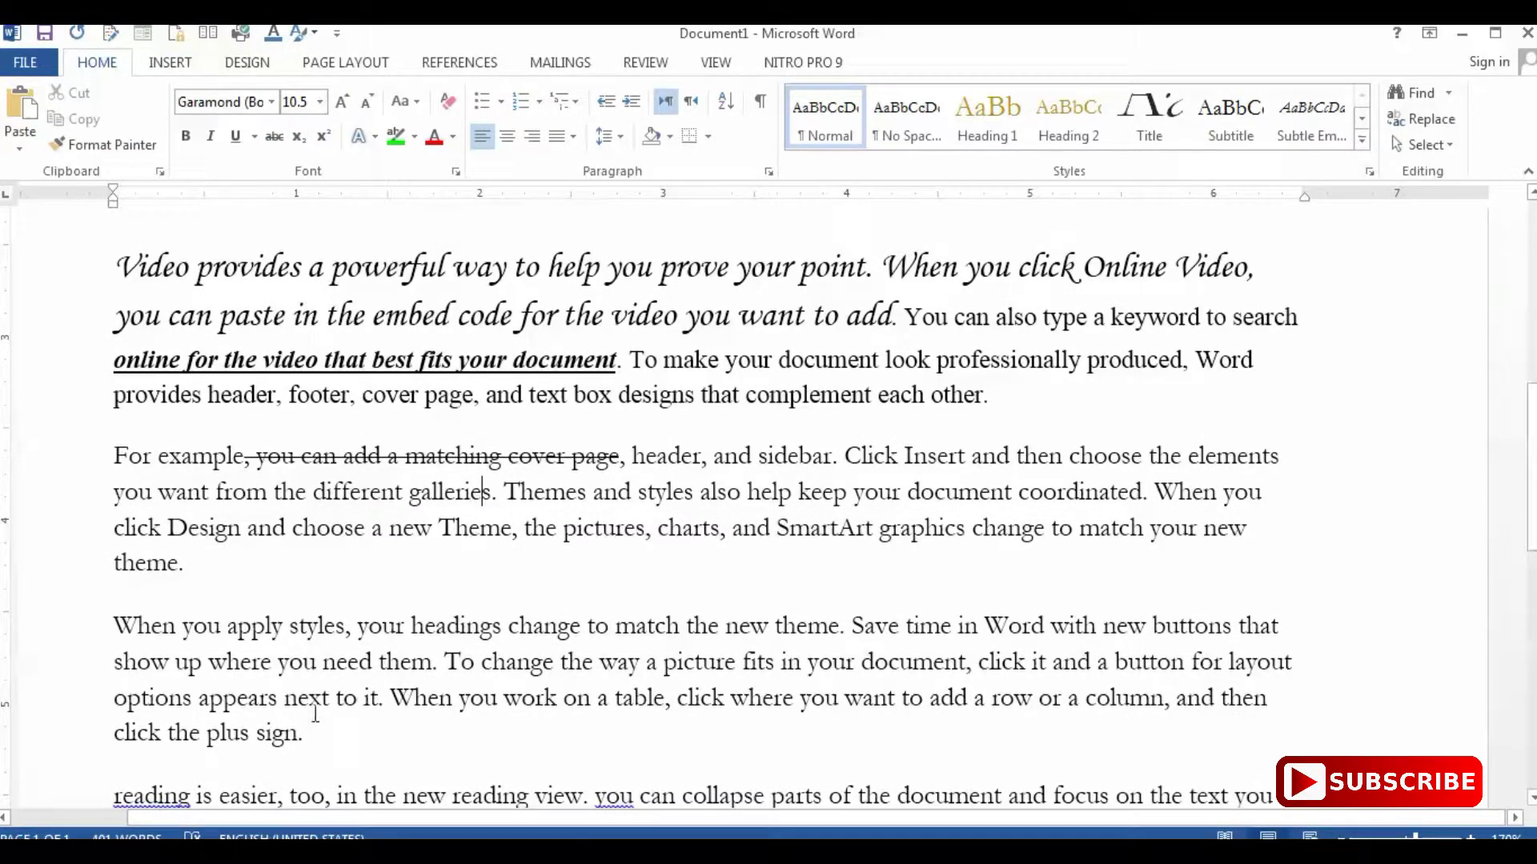
Add a new paragraph reading 'X2' below the line ending 'theme.'.
{"action": "left_click", "coordinate": [280, 584]}
{"action": "key", "text": "Return"}
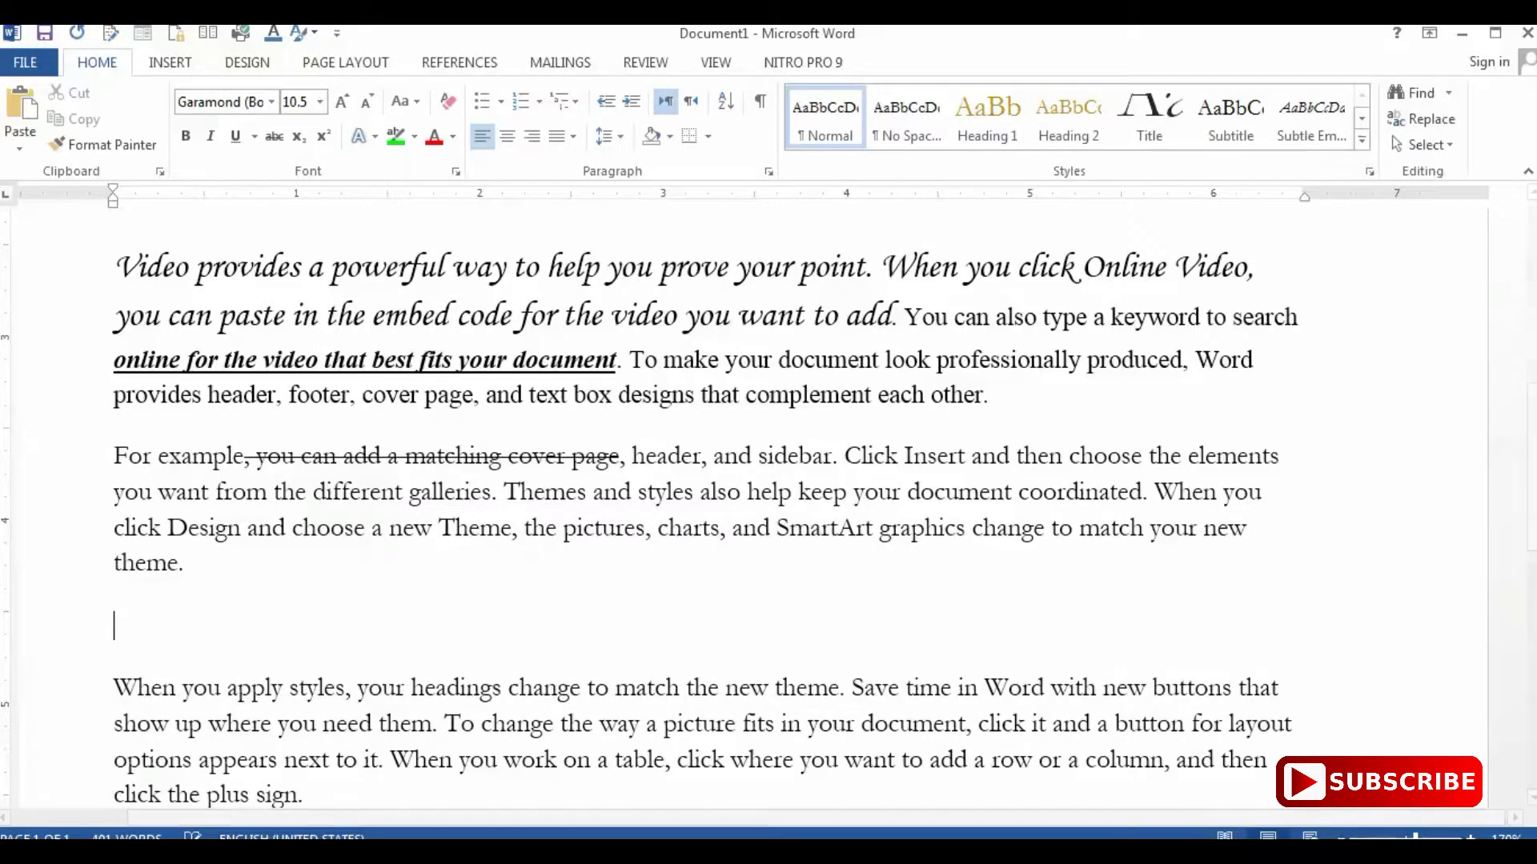
{"action": "type", "text": "X2"}
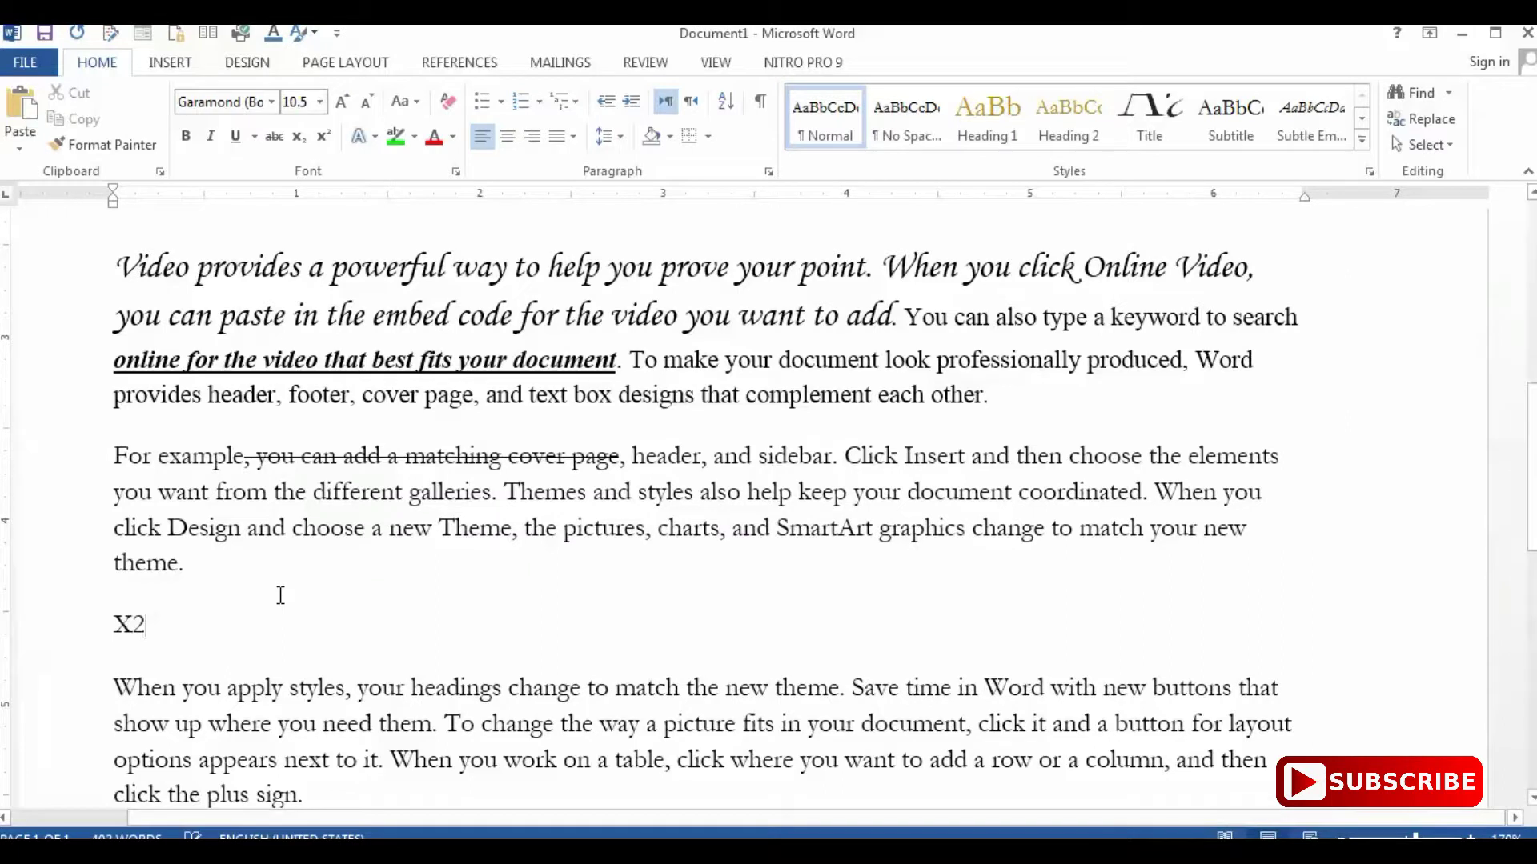
Make the 2 in X2 superscript, then change it to subscript.
{"action": "left_click_drag", "start_coordinate": [146, 623], "coordinate": [133, 623]}
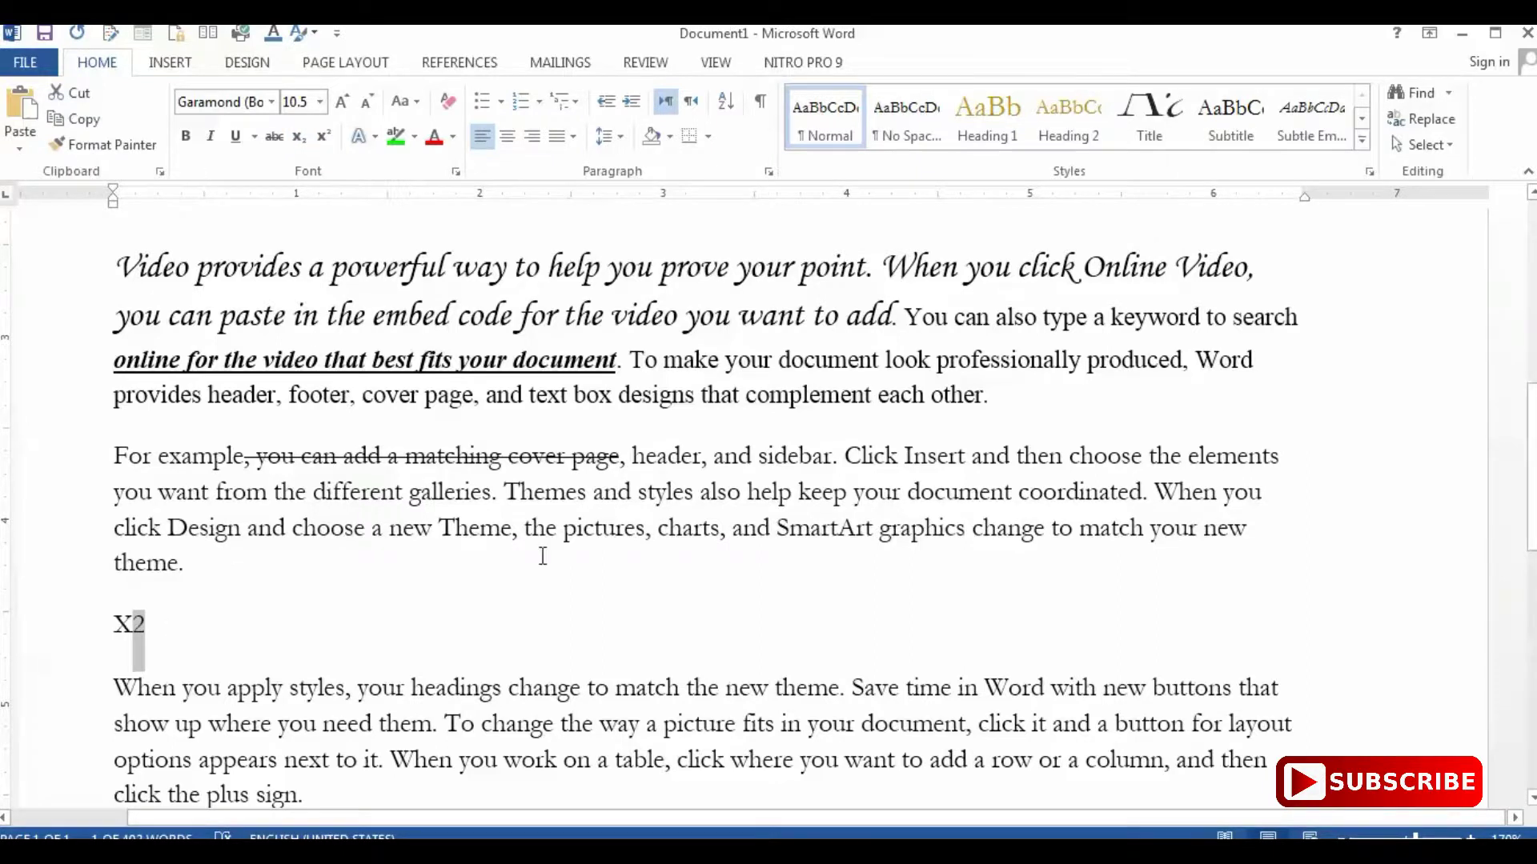
{"action": "scroll", "coordinate": [543, 555], "scroll_direction": "up", "scroll_amount": 3}
{"action": "scroll", "coordinate": [680, 445], "scroll_direction": "up", "scroll_amount": 1}
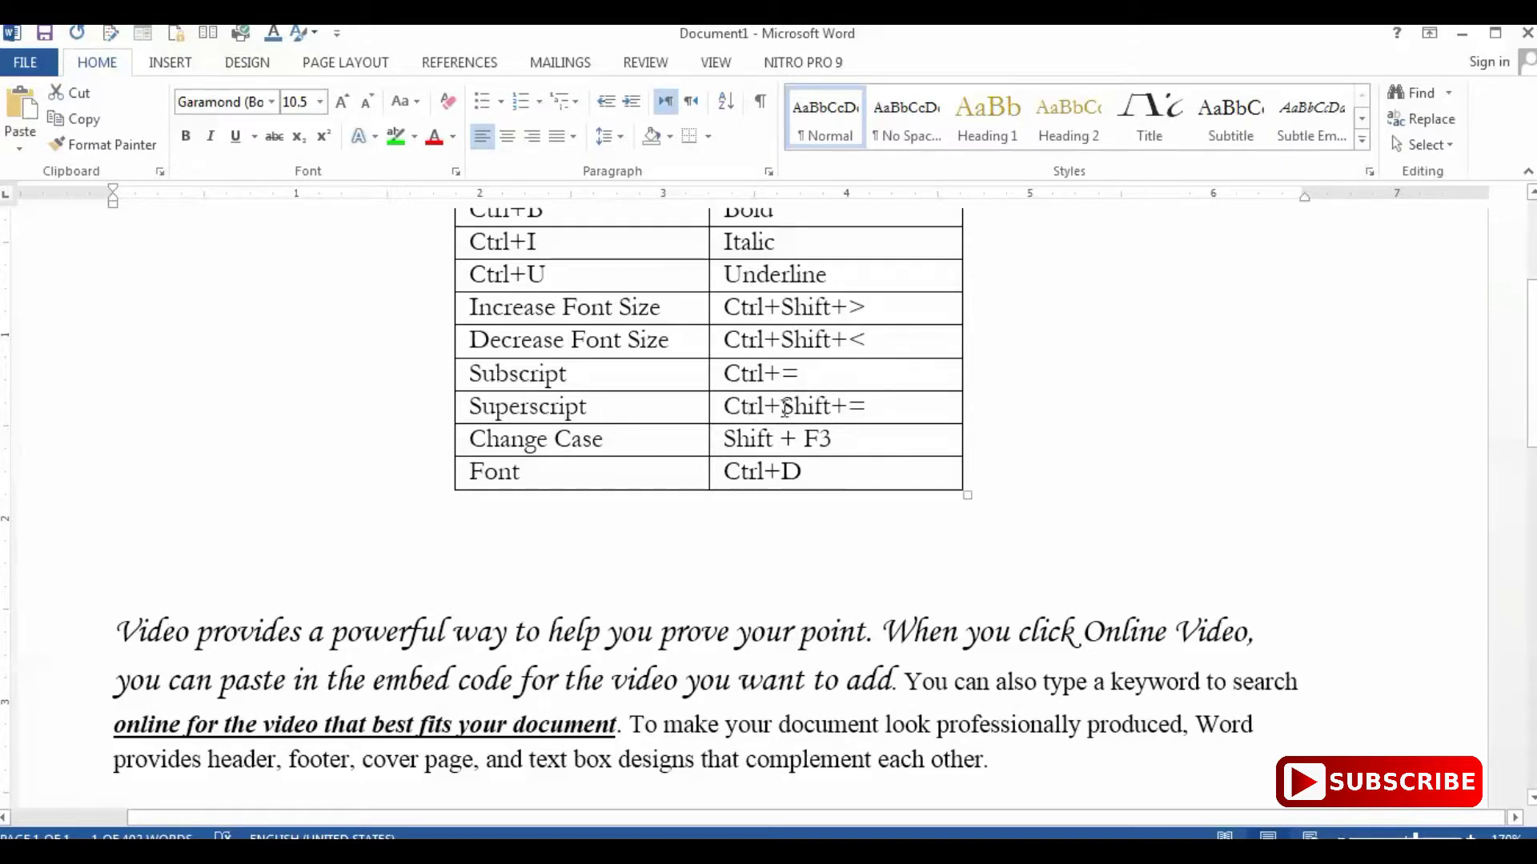
{"action": "scroll", "coordinate": [833, 446], "scroll_direction": "down", "scroll_amount": 1}
{"action": "scroll", "coordinate": [833, 446], "scroll_direction": "down", "scroll_amount": 2}
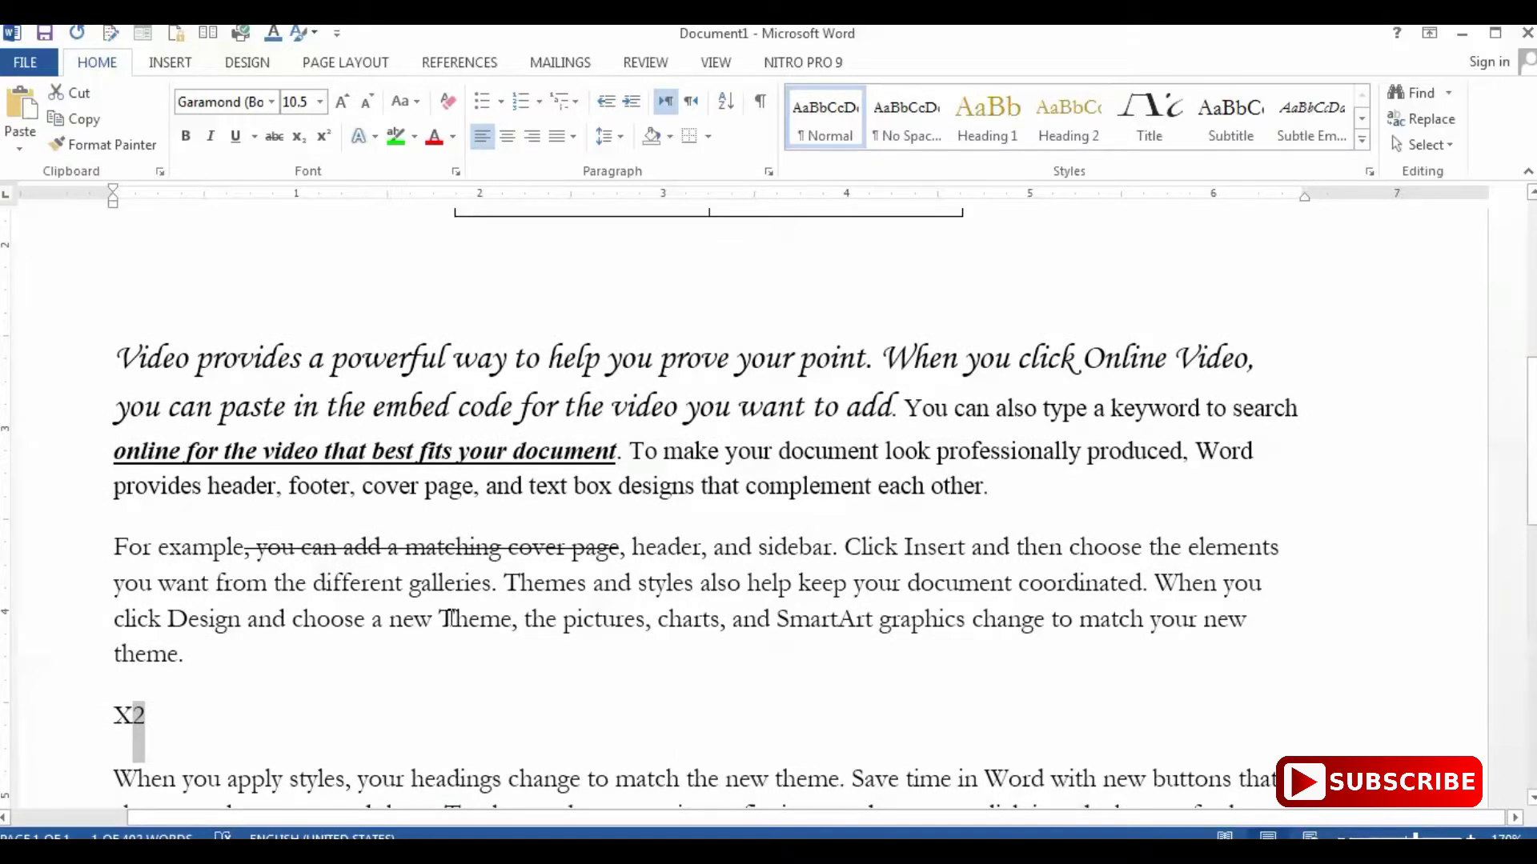
{"action": "key", "text": "ctrl+shift+equal"}
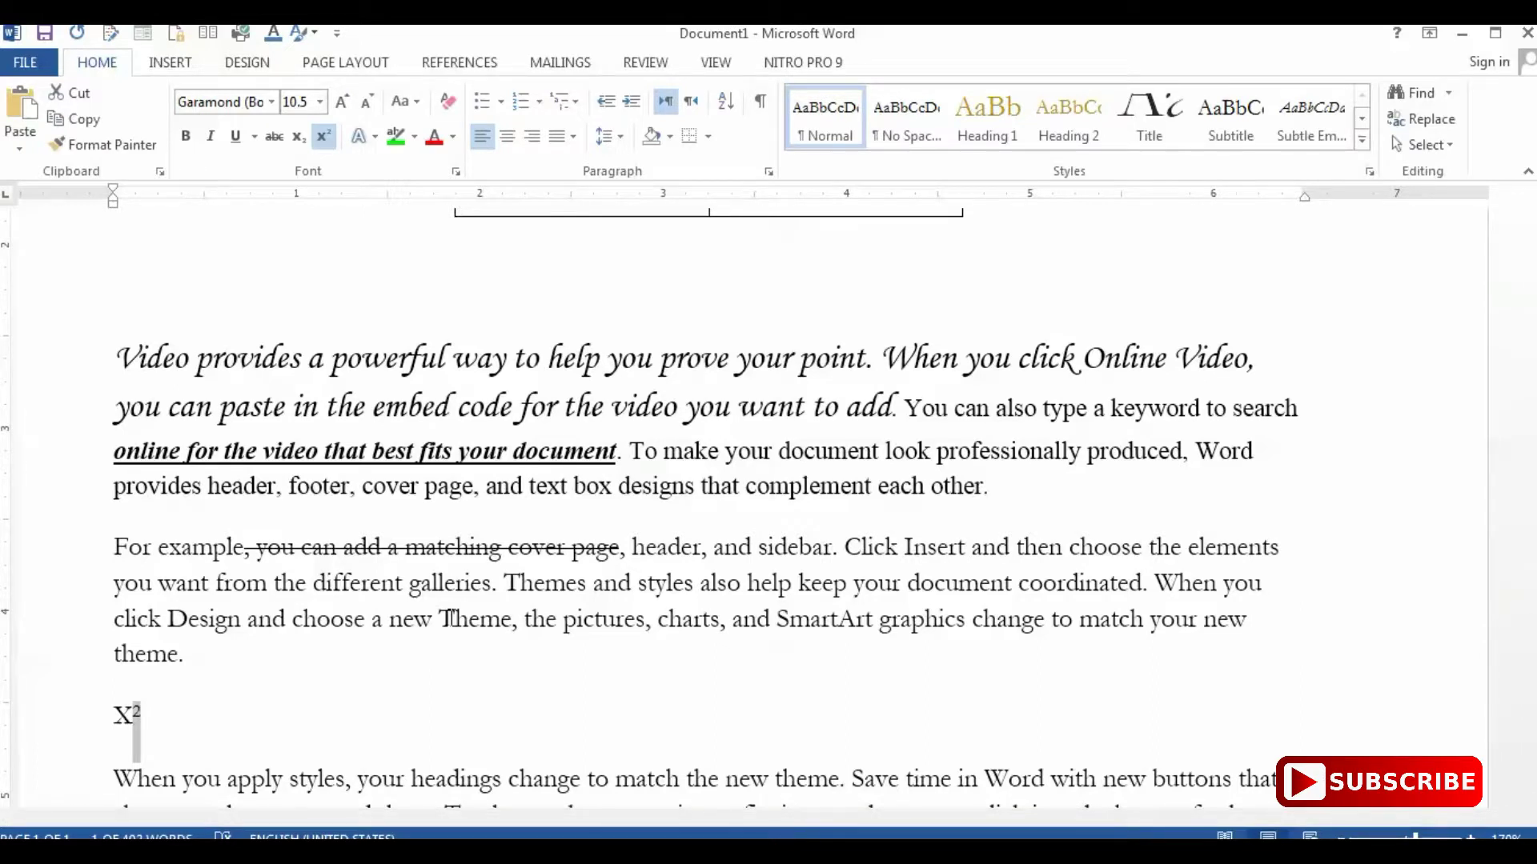
{"action": "key", "text": "ctrl+equal"}
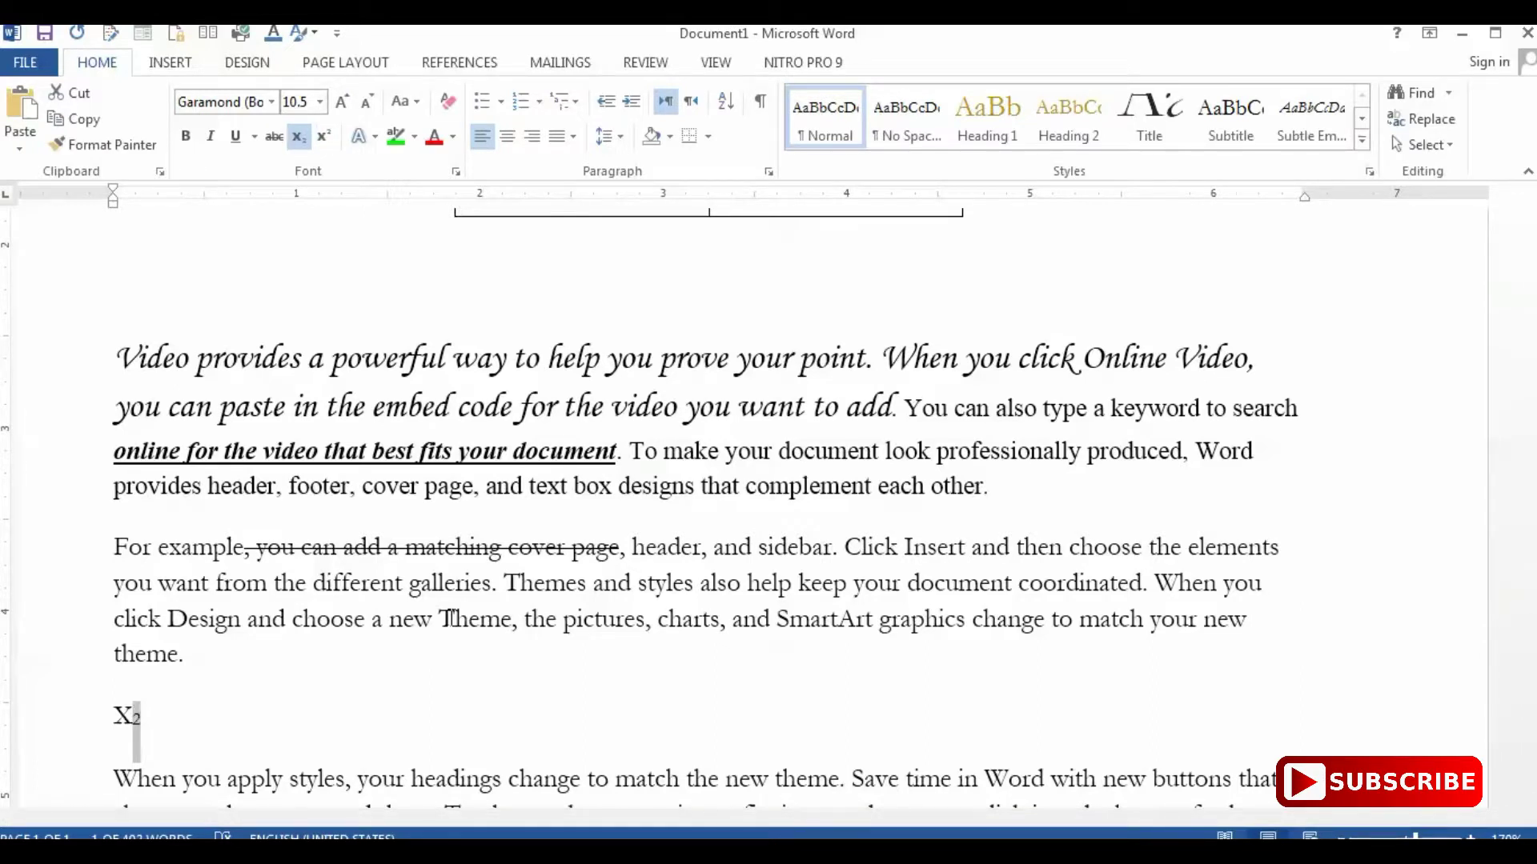
{"action": "left_click", "coordinate": [327, 599]}
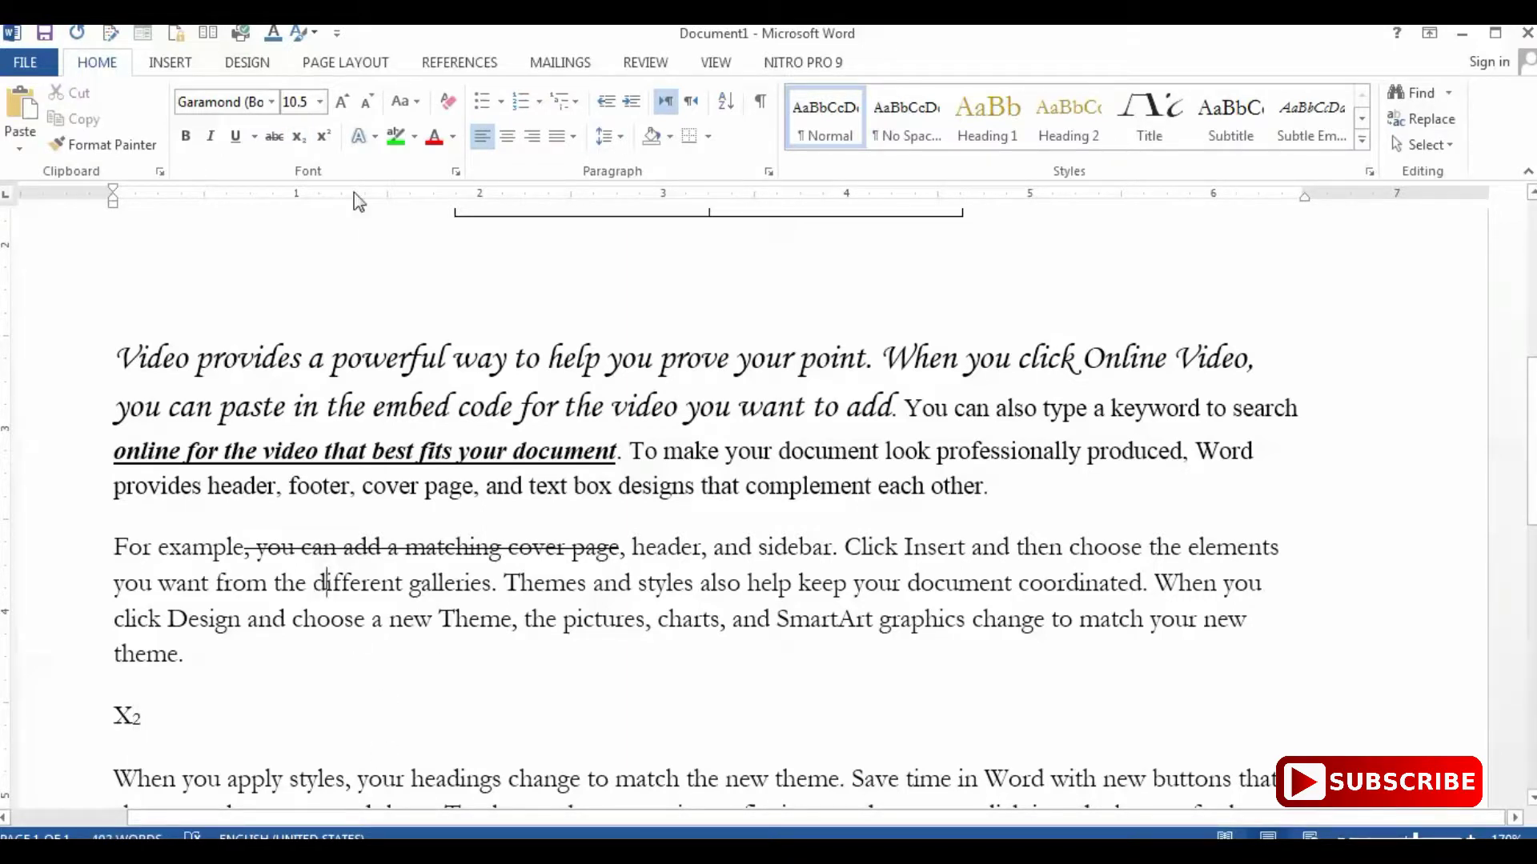
Apply a glow text effect to the text from 'want' through 'a new Theme'.
{"action": "left_click", "coordinate": [187, 584]}
{"action": "mouse_move", "coordinate": [189, 584]}
{"action": "left_mouse_down"}
{"action": "mouse_move", "coordinate": [490, 585]}
{"action": "mouse_move", "coordinate": [511, 618]}
{"action": "left_mouse_up"}
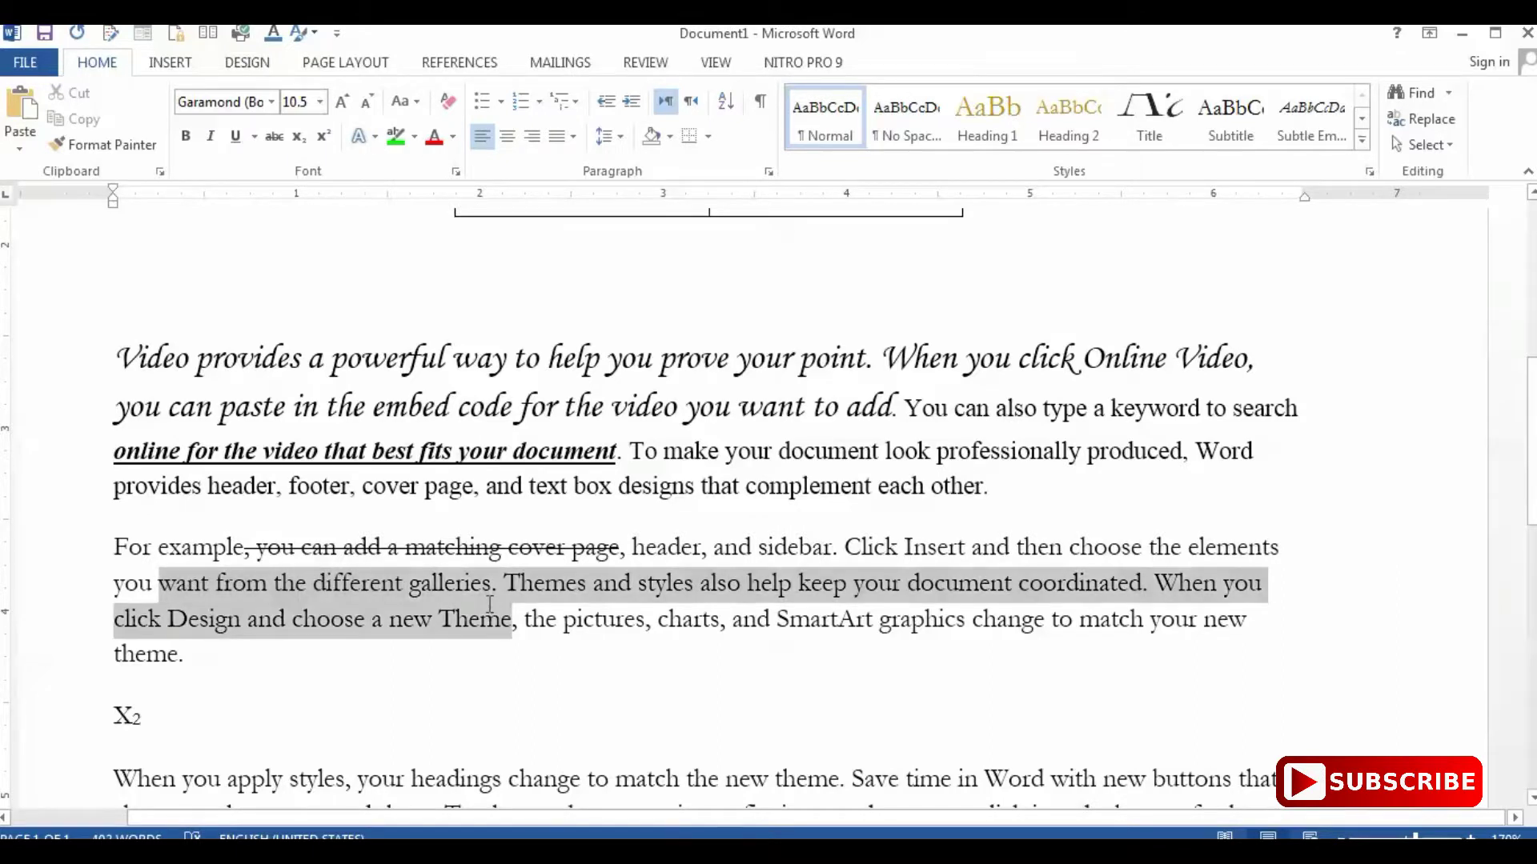
{"action": "left_click", "coordinate": [374, 138]}
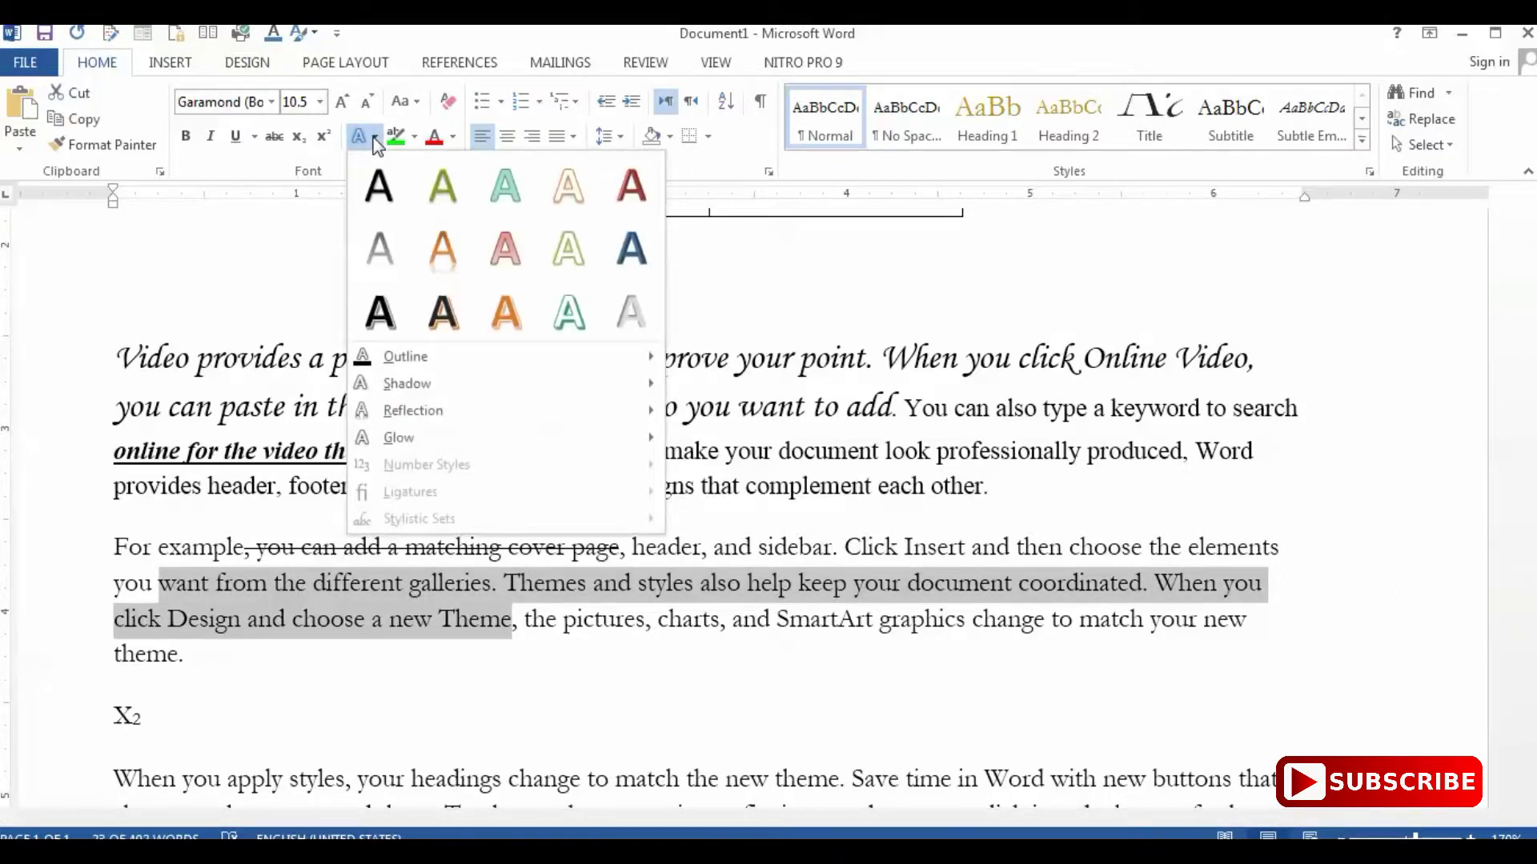
{"action": "left_click", "coordinate": [576, 260]}
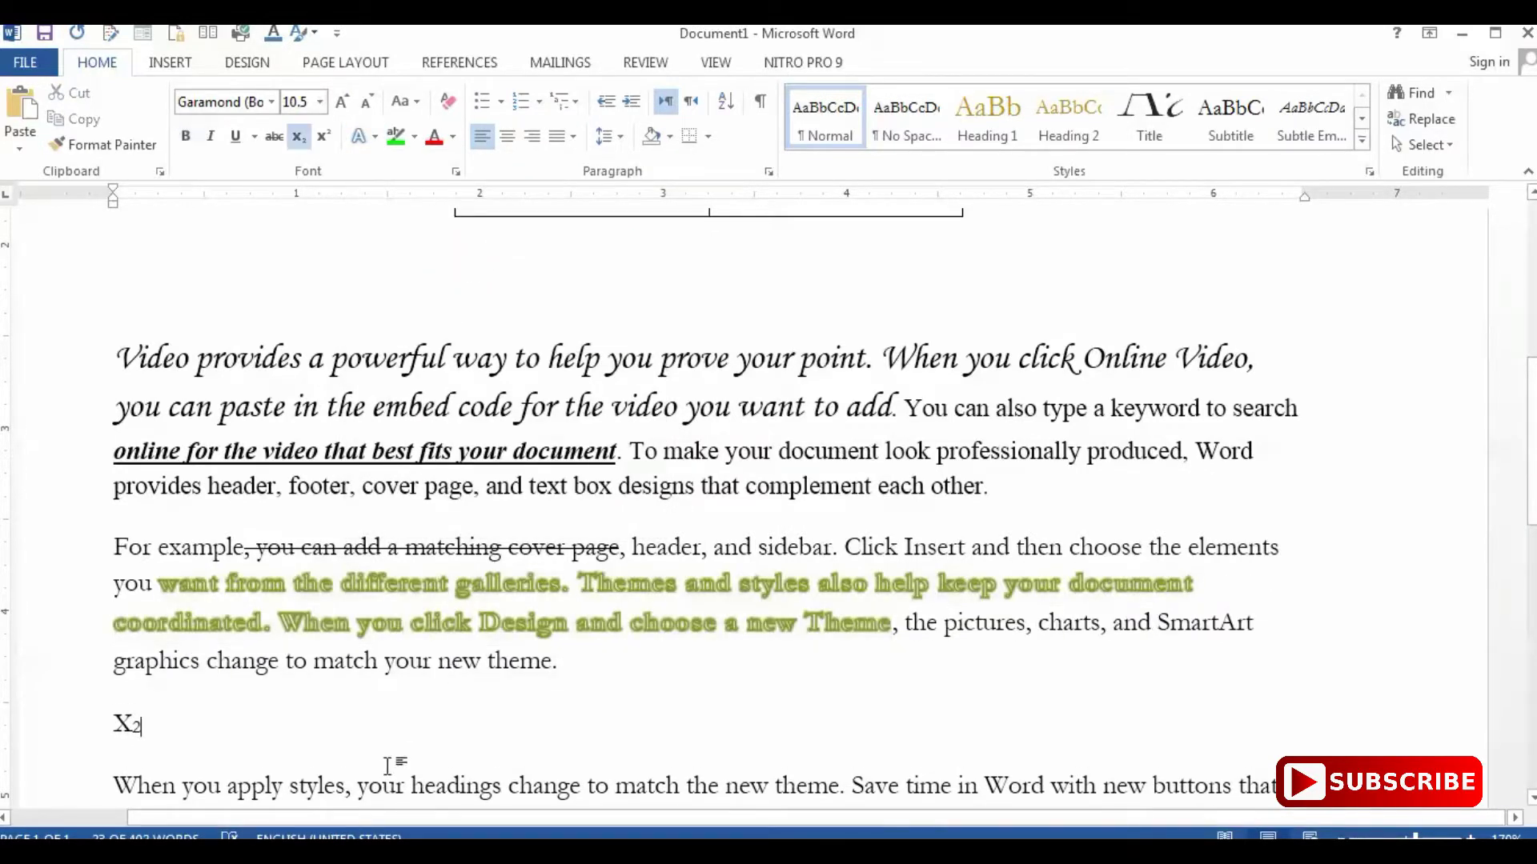
Select the 'When you apply styles' paragraph below the X2 line.
{"action": "left_click", "coordinate": [344, 724]}
{"action": "scroll", "coordinate": [340, 704], "scroll_direction": "down", "scroll_amount": 3}
{"action": "left_click_drag", "start_coordinate": [114, 512], "coordinate": [313, 647]}
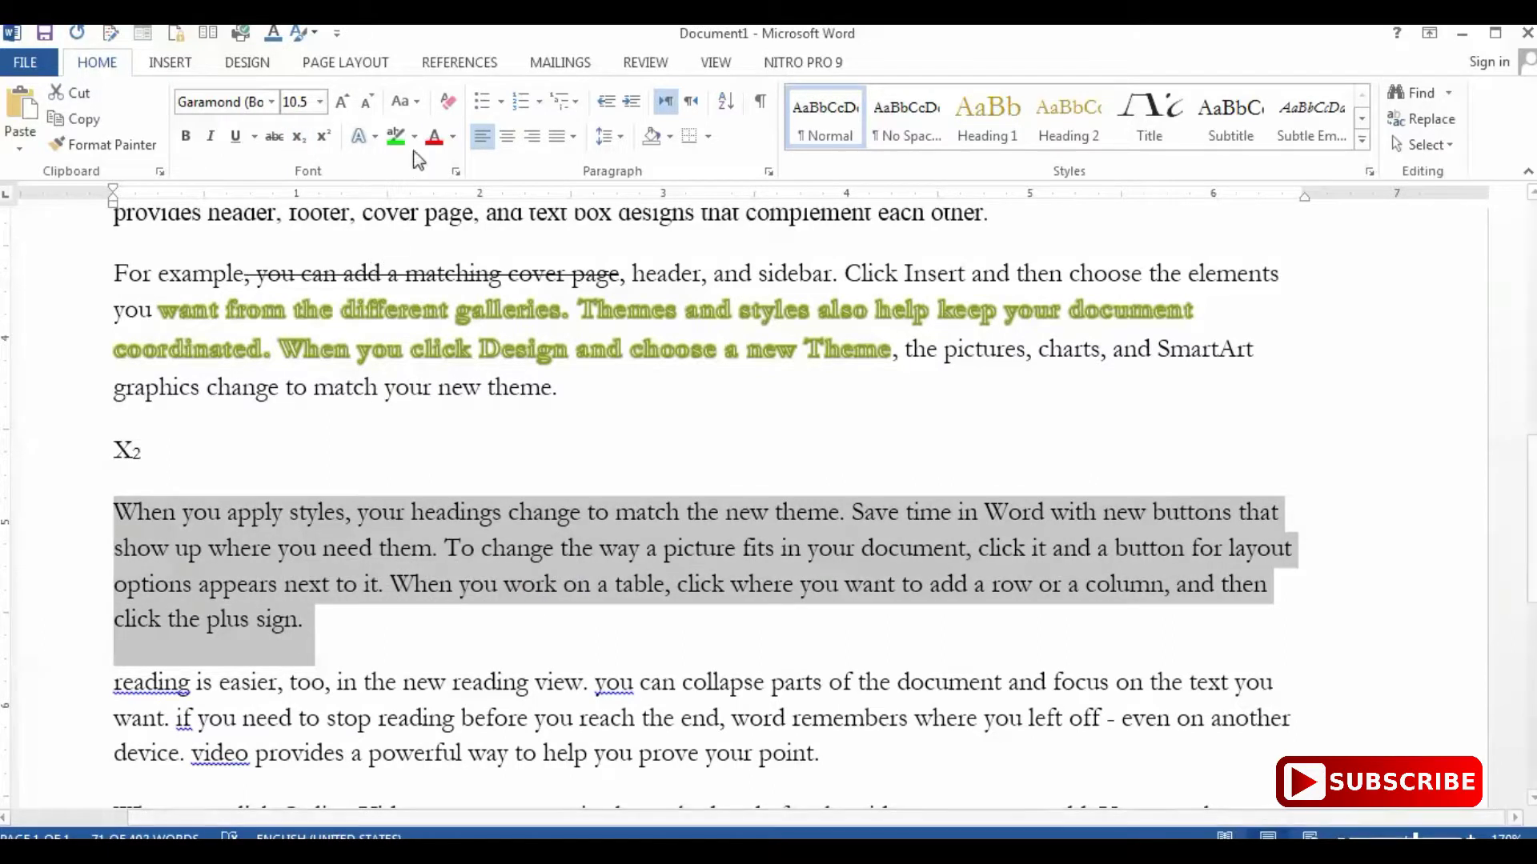
Use Change Case to make the paragraph UPPERCASE, then Sentence case.
{"action": "left_click", "coordinate": [419, 103]}
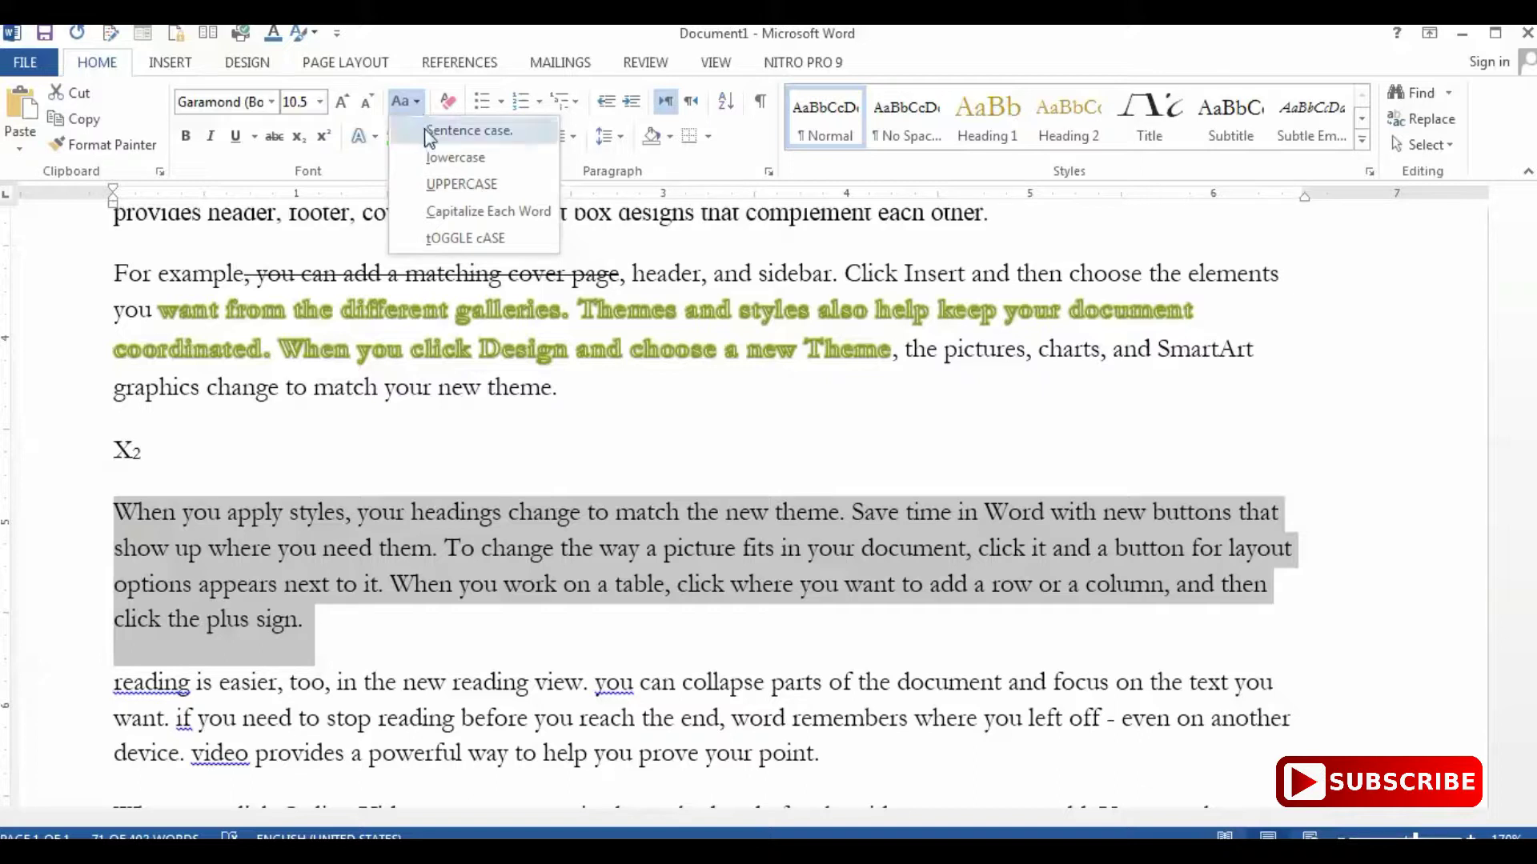
{"action": "left_click", "coordinate": [432, 184]}
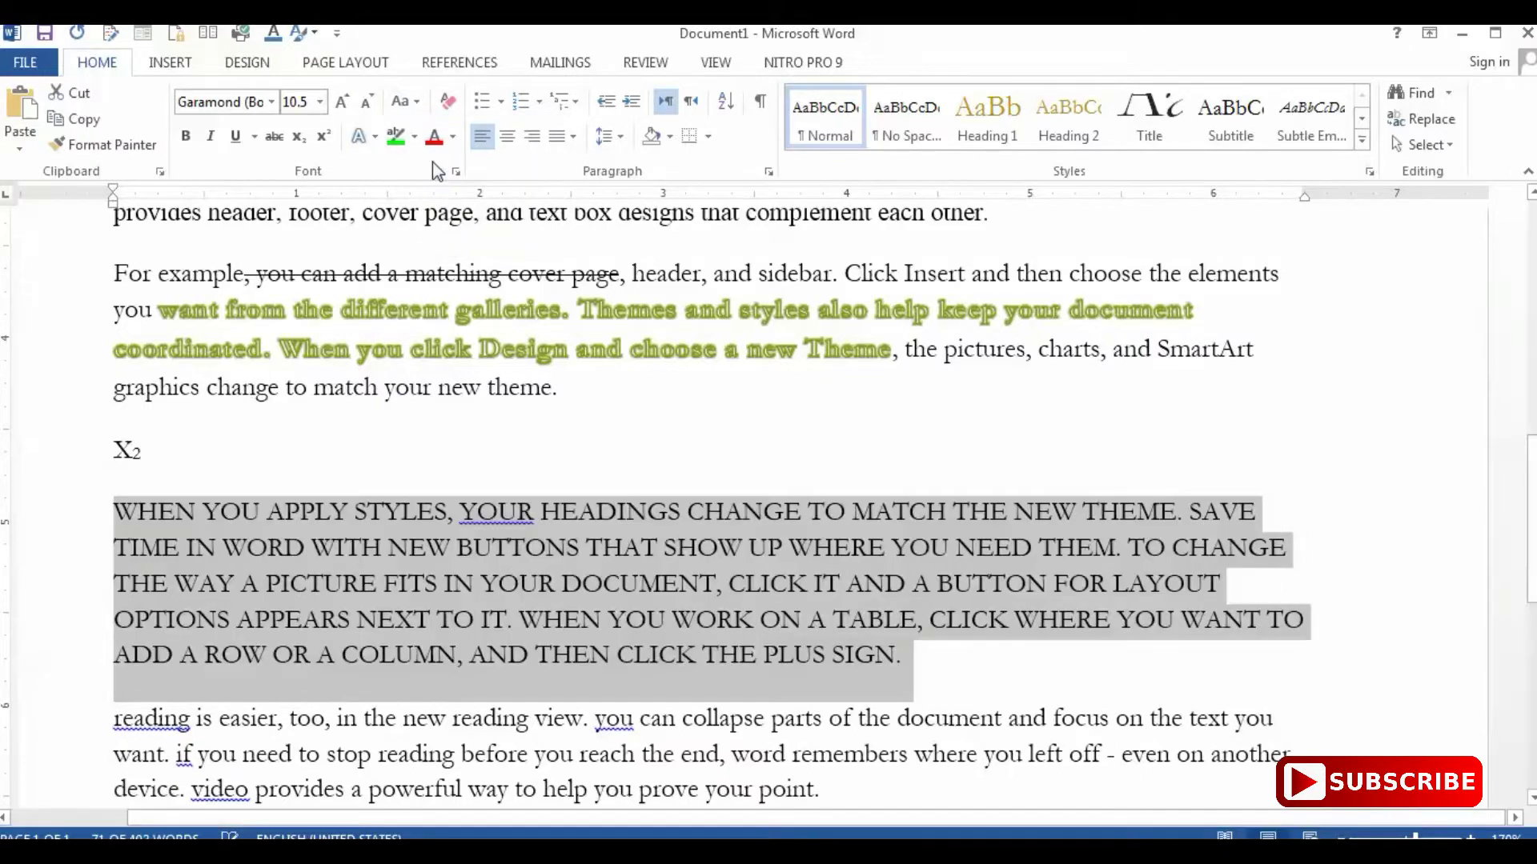
{"action": "left_click", "coordinate": [404, 102]}
{"action": "left_click", "coordinate": [420, 132]}
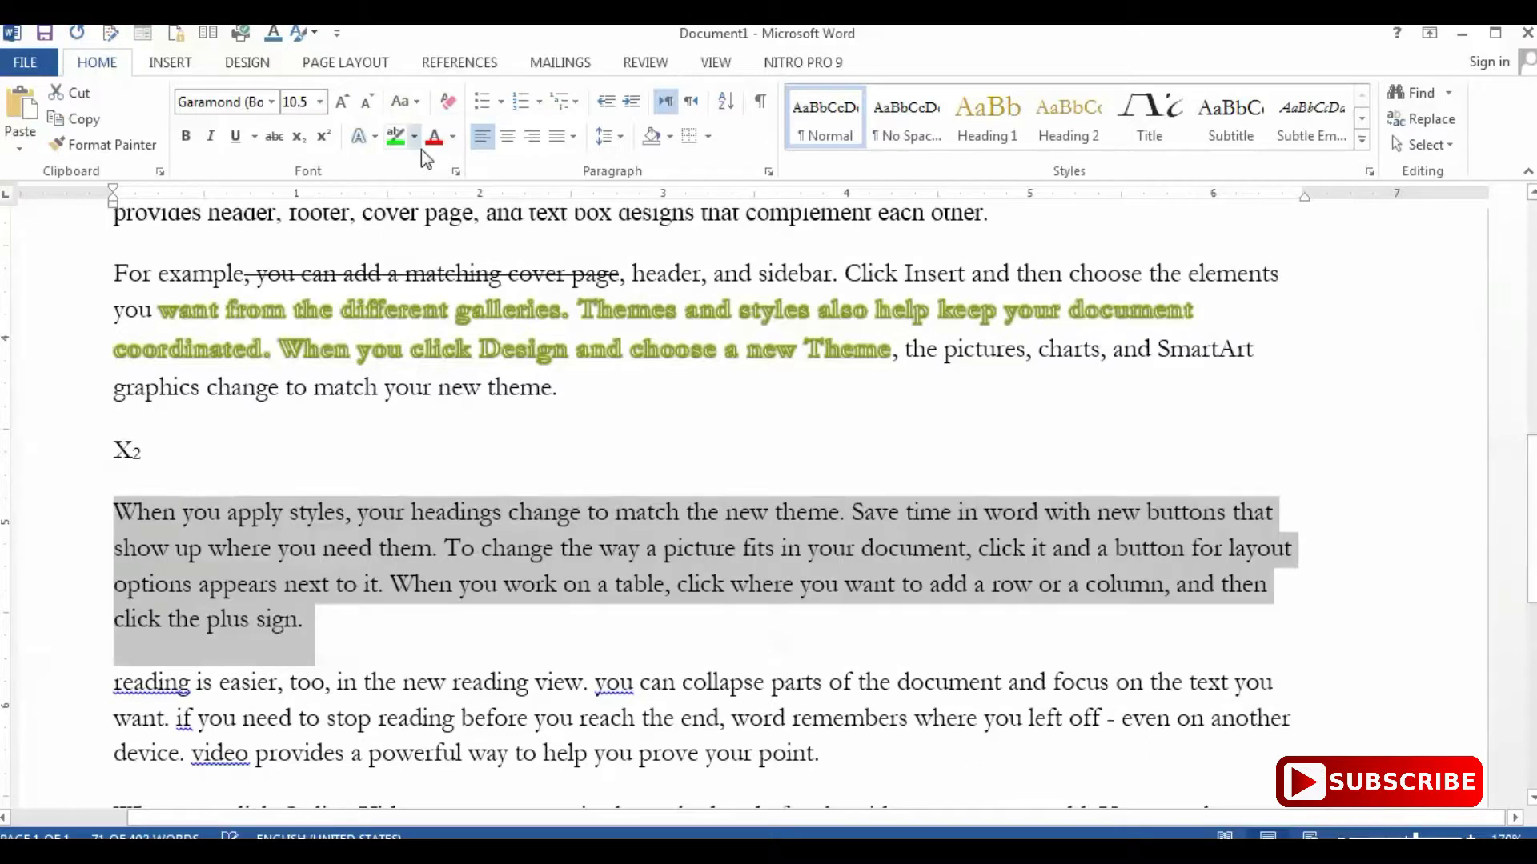
{"action": "scroll", "coordinate": [442, 490], "scroll_direction": "up", "scroll_amount": 3}
{"action": "scroll", "coordinate": [439, 490], "scroll_direction": "up", "scroll_amount": 2}
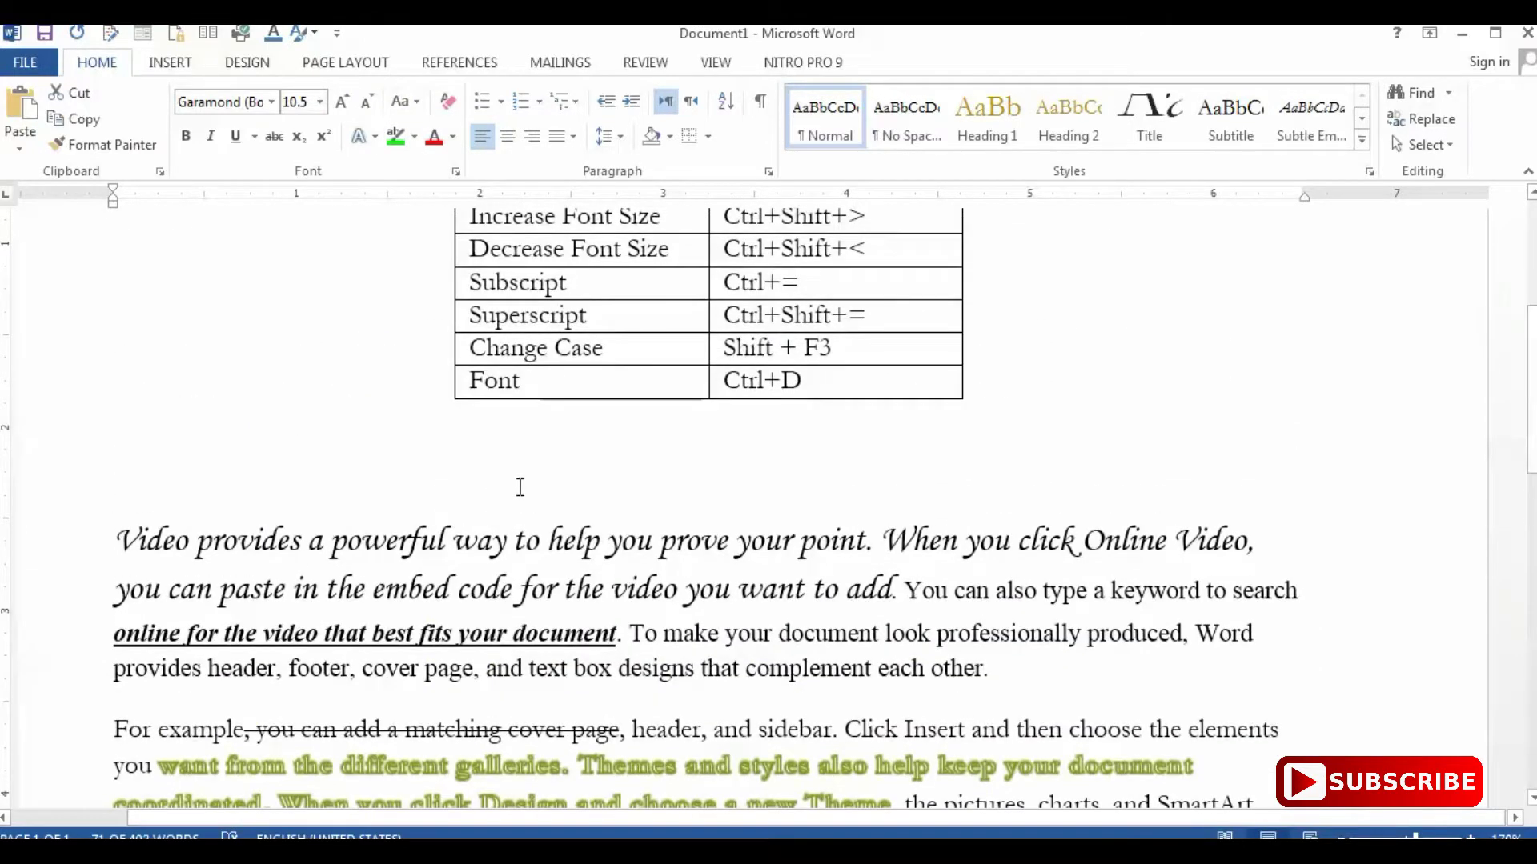
{"action": "scroll", "coordinate": [521, 487], "scroll_direction": "up", "scroll_amount": 1}
{"action": "scroll", "coordinate": [536, 520], "scroll_direction": "up", "scroll_amount": 1}
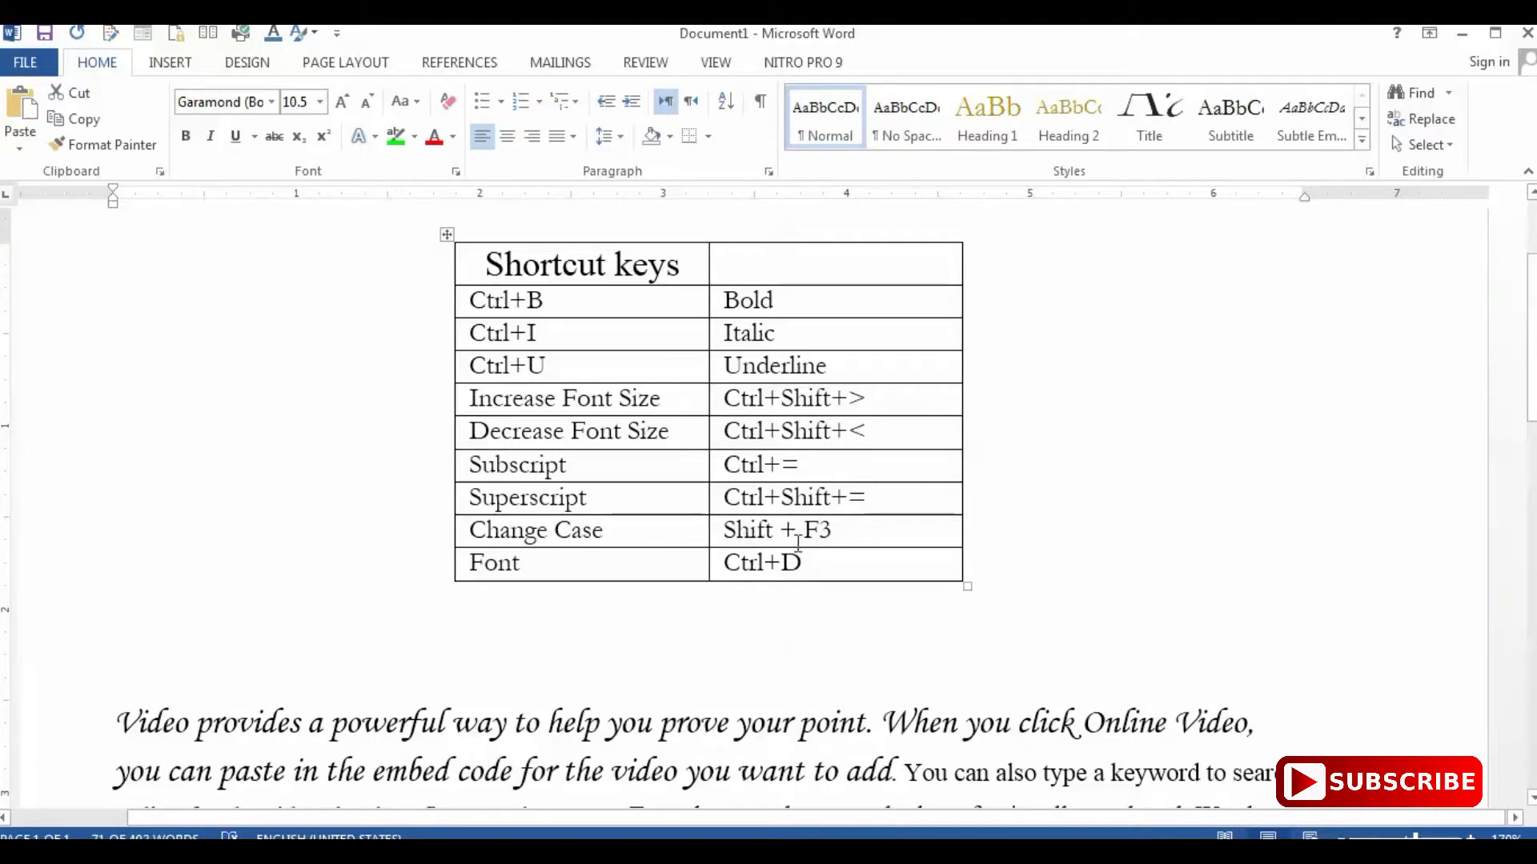
{"action": "scroll", "coordinate": [776, 533], "scroll_direction": "down", "scroll_amount": 2}
{"action": "scroll", "coordinate": [744, 552], "scroll_direction": "down", "scroll_amount": 4}
{"action": "scroll", "coordinate": [728, 570], "scroll_direction": "down", "scroll_amount": 2}
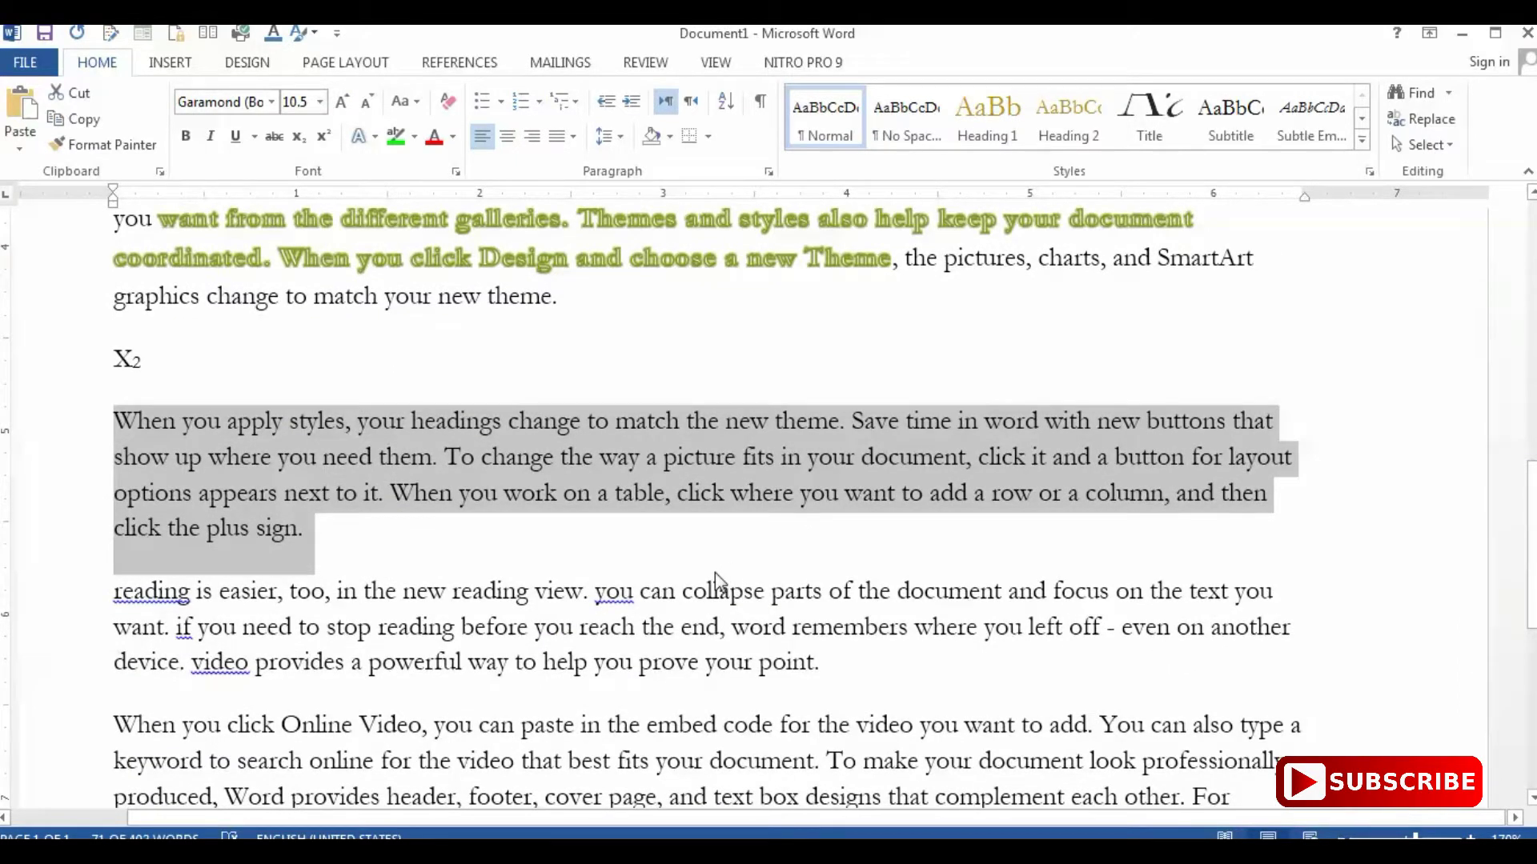
Cycle the paragraph through all caps, lowercase and back to sentence case with Shift+F3.
{"action": "key", "text": "shift+F3"}
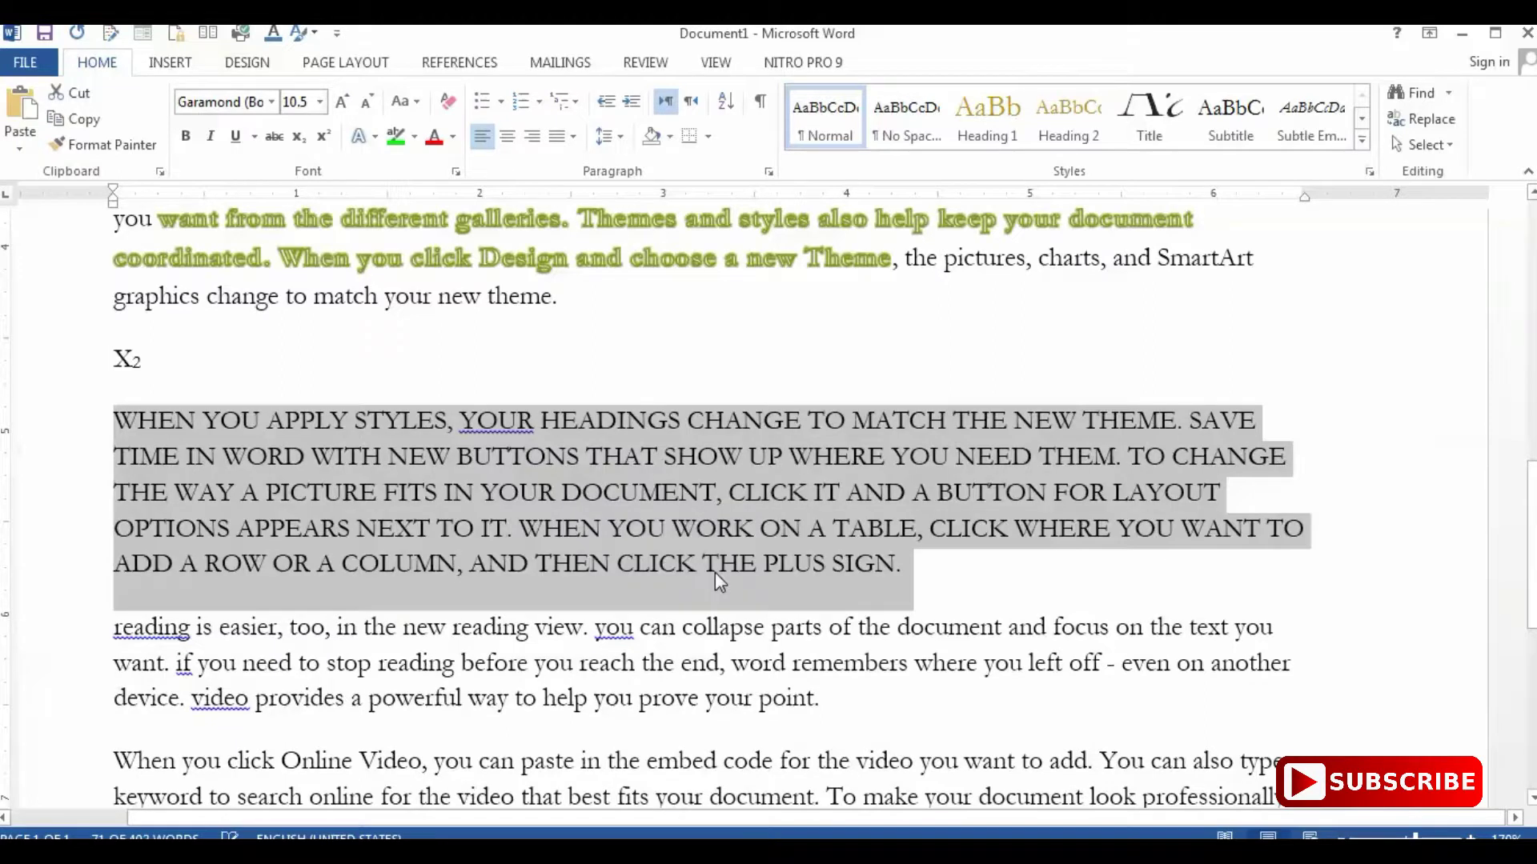
{"action": "key", "text": "shift+F3"}
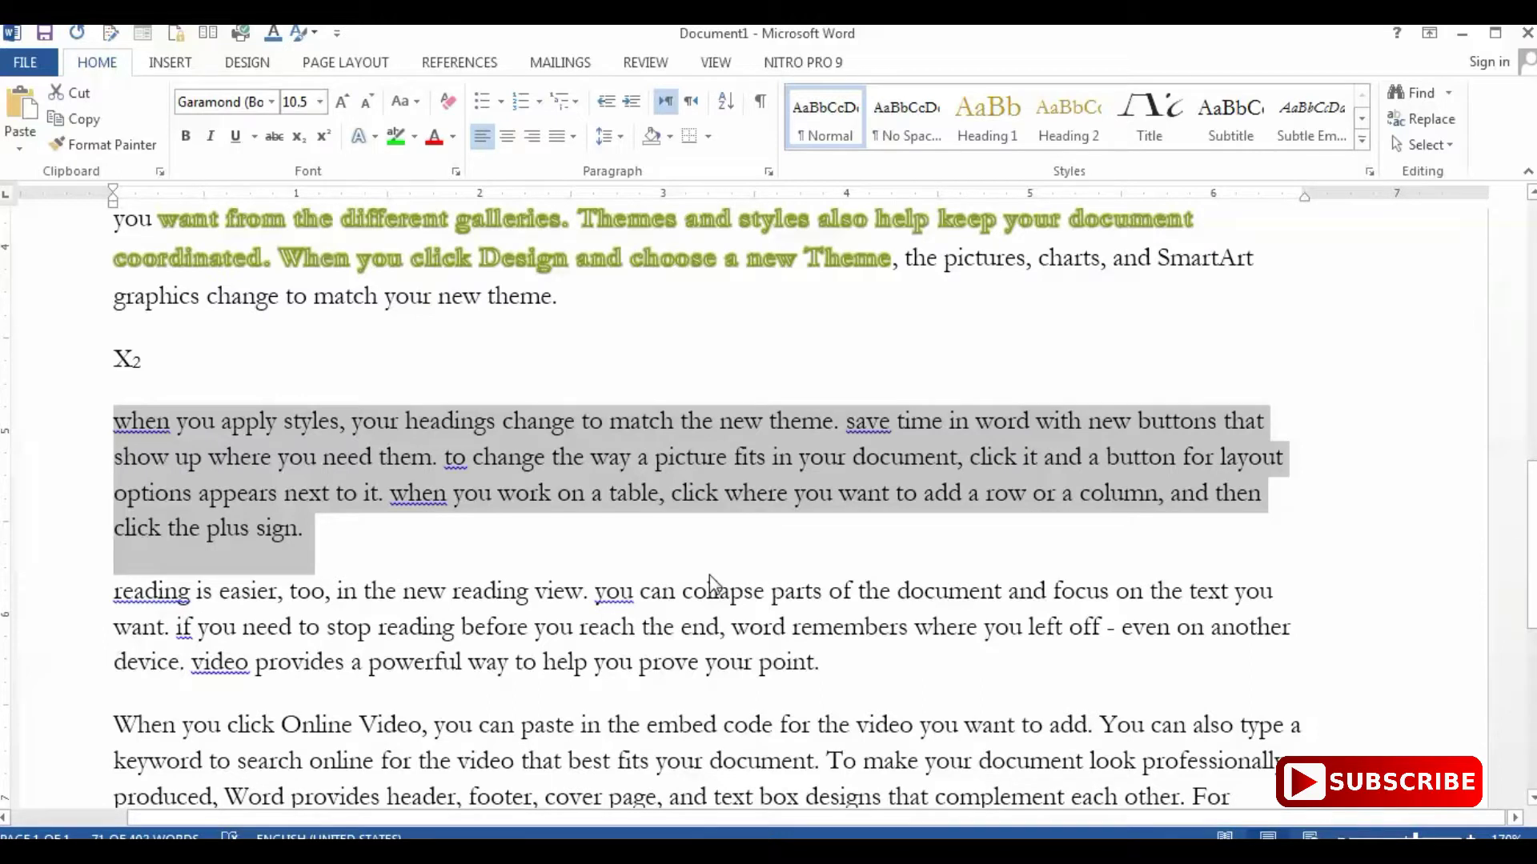
{"action": "key", "text": "shift+F3"}
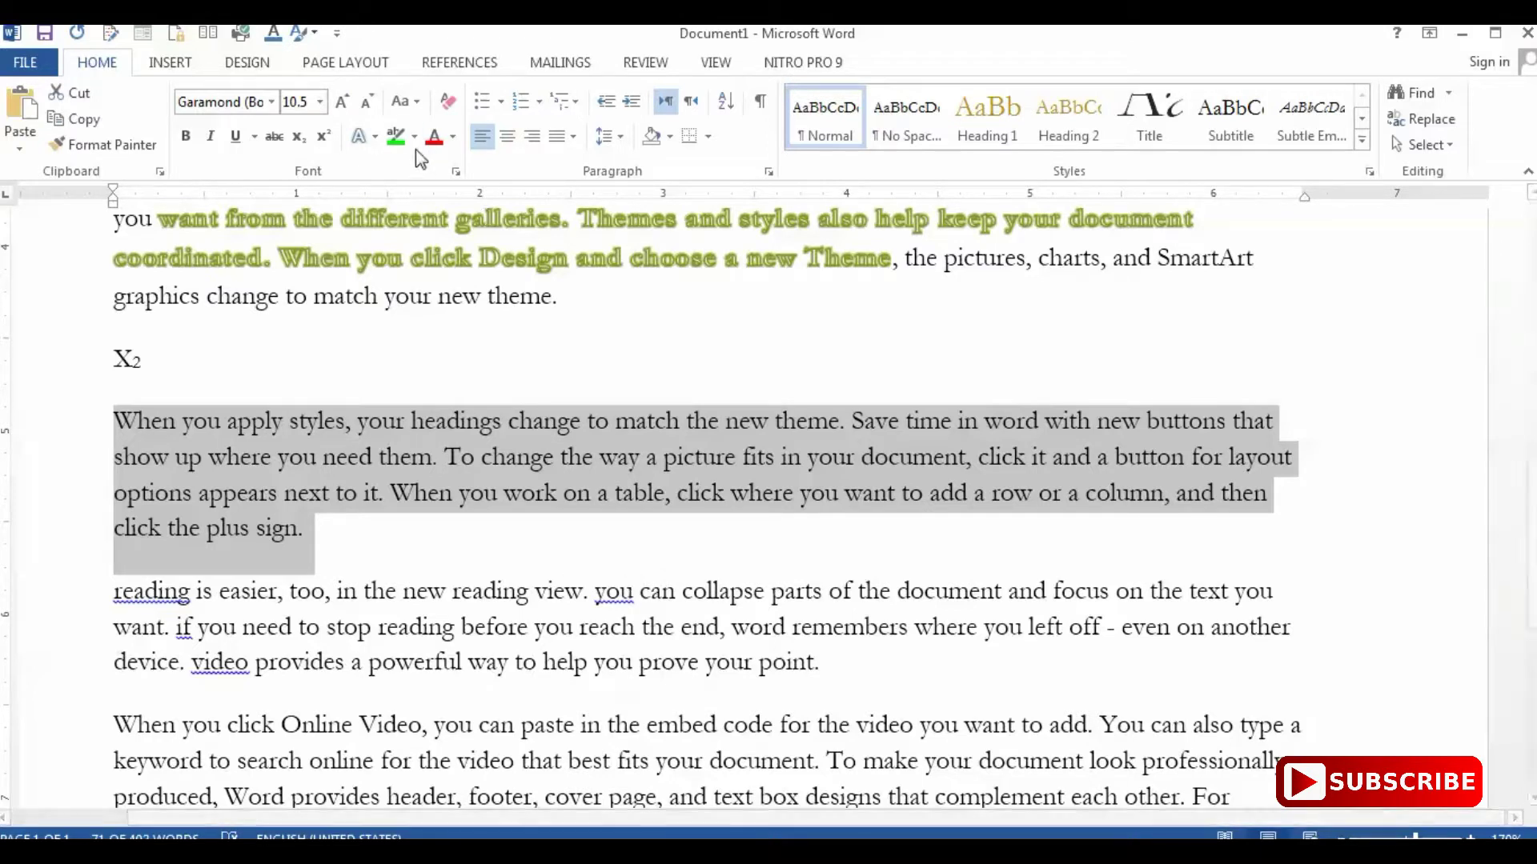
Highlight 'your headings change to match the new theme.' in bright green.
{"action": "left_click", "coordinate": [347, 626]}
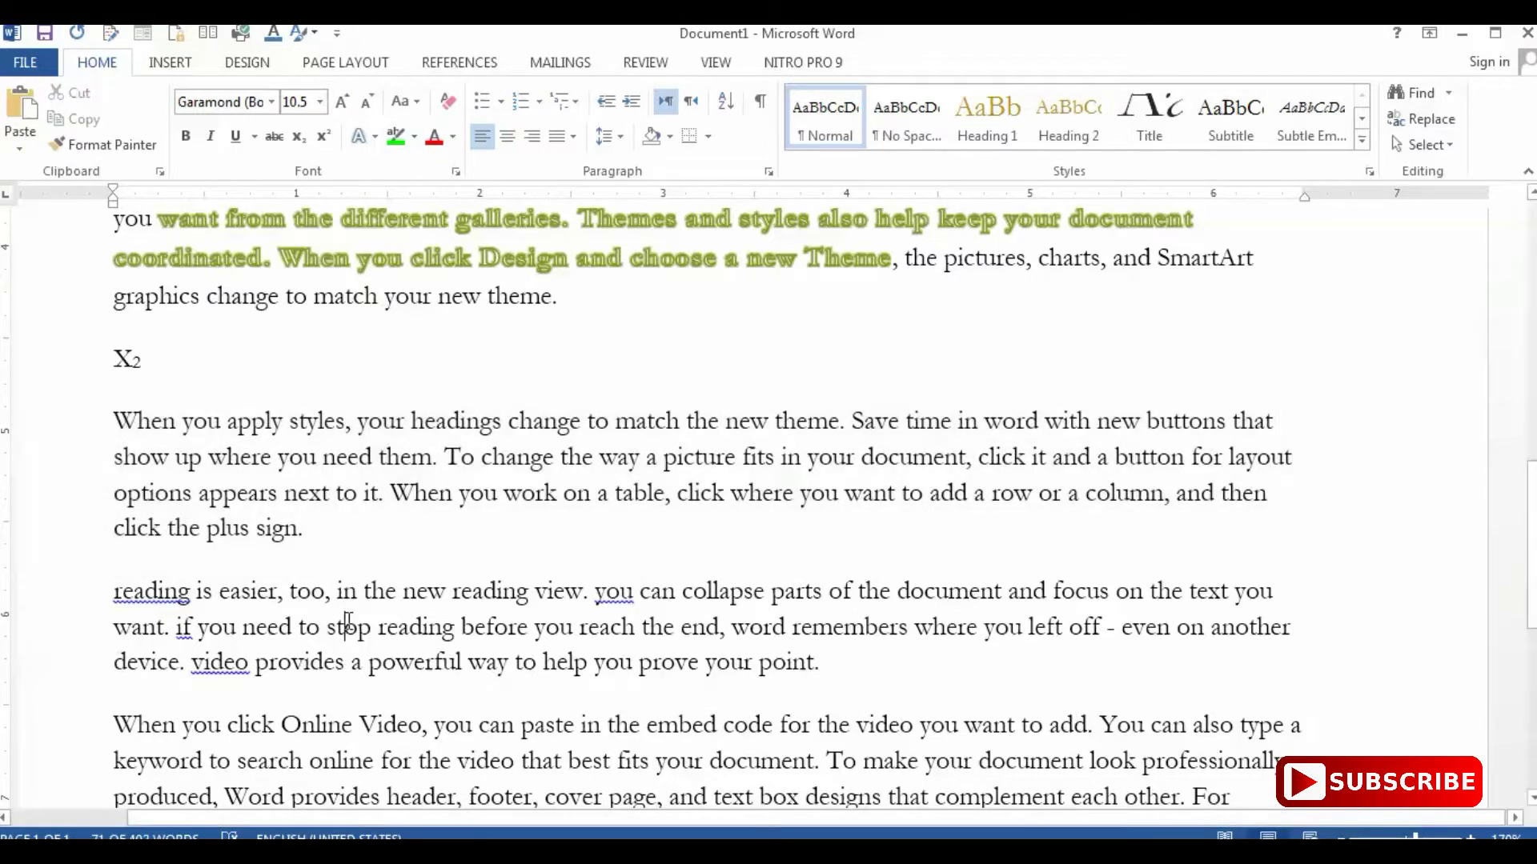
{"action": "left_click", "coordinate": [401, 138]}
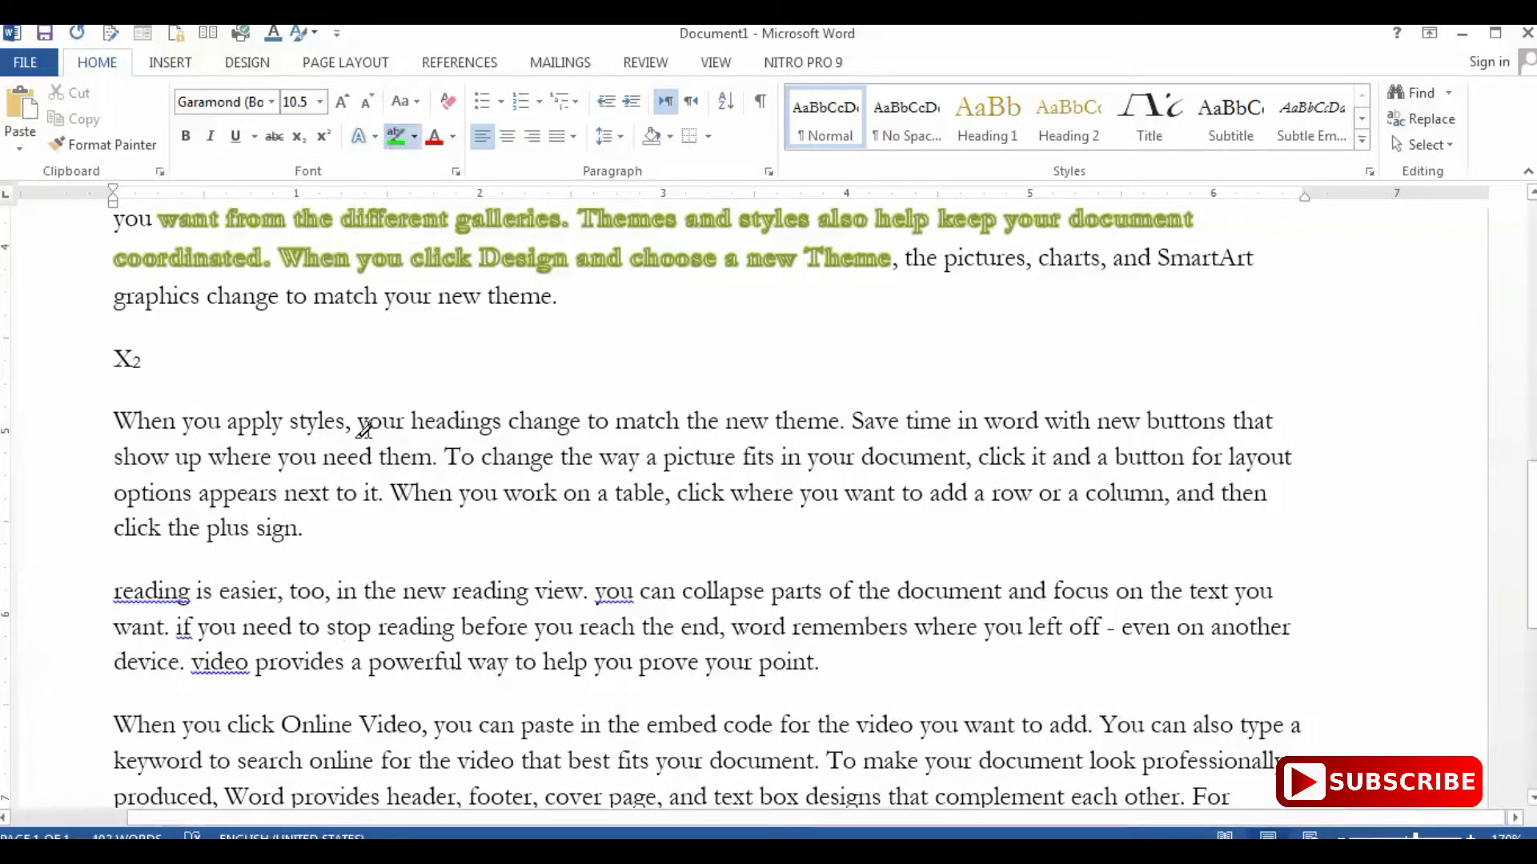
{"action": "mouse_move", "coordinate": [358, 422]}
{"action": "left_mouse_down"}
{"action": "mouse_move", "coordinate": [710, 440]}
{"action": "mouse_move", "coordinate": [847, 425]}
{"action": "left_mouse_up"}
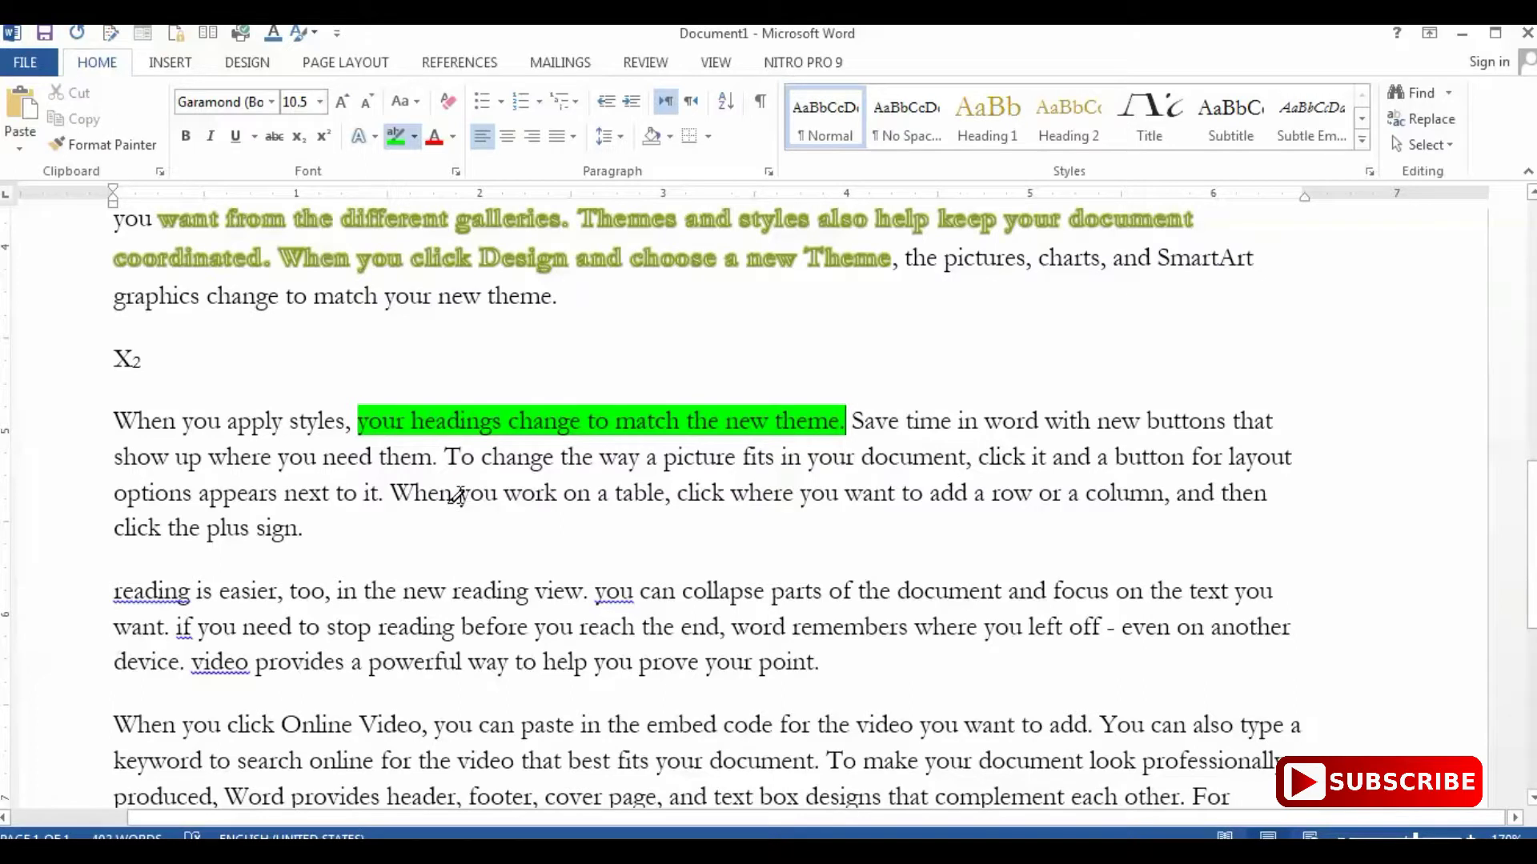
{"action": "key", "text": "Escape"}
Colour the text from 'appears next to it' to the paragraph end red.
{"action": "left_click_drag", "start_coordinate": [252, 497], "coordinate": [873, 532]}
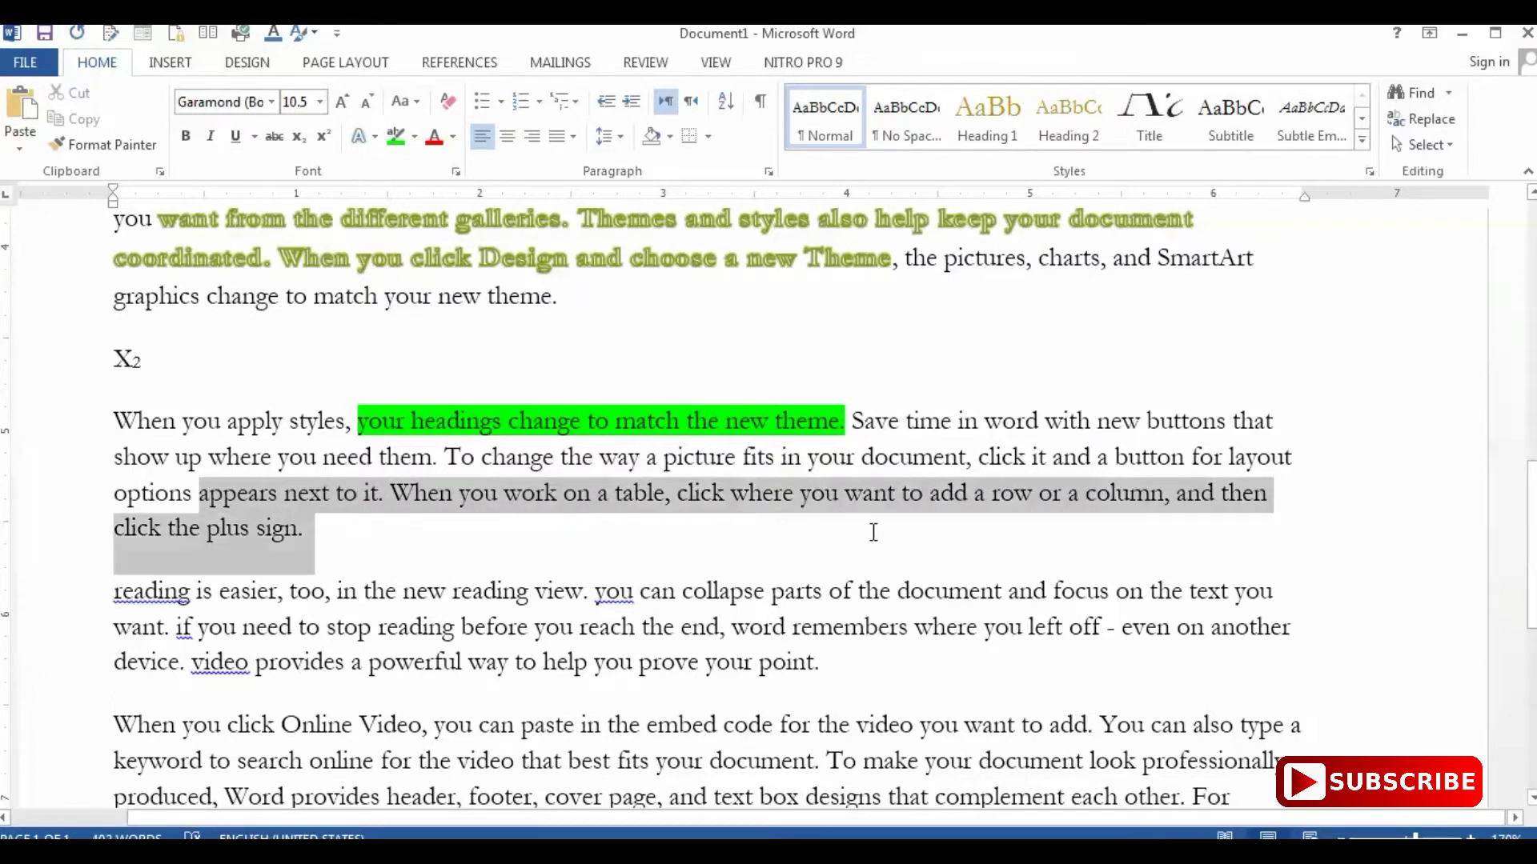
{"action": "left_click", "coordinate": [453, 138]}
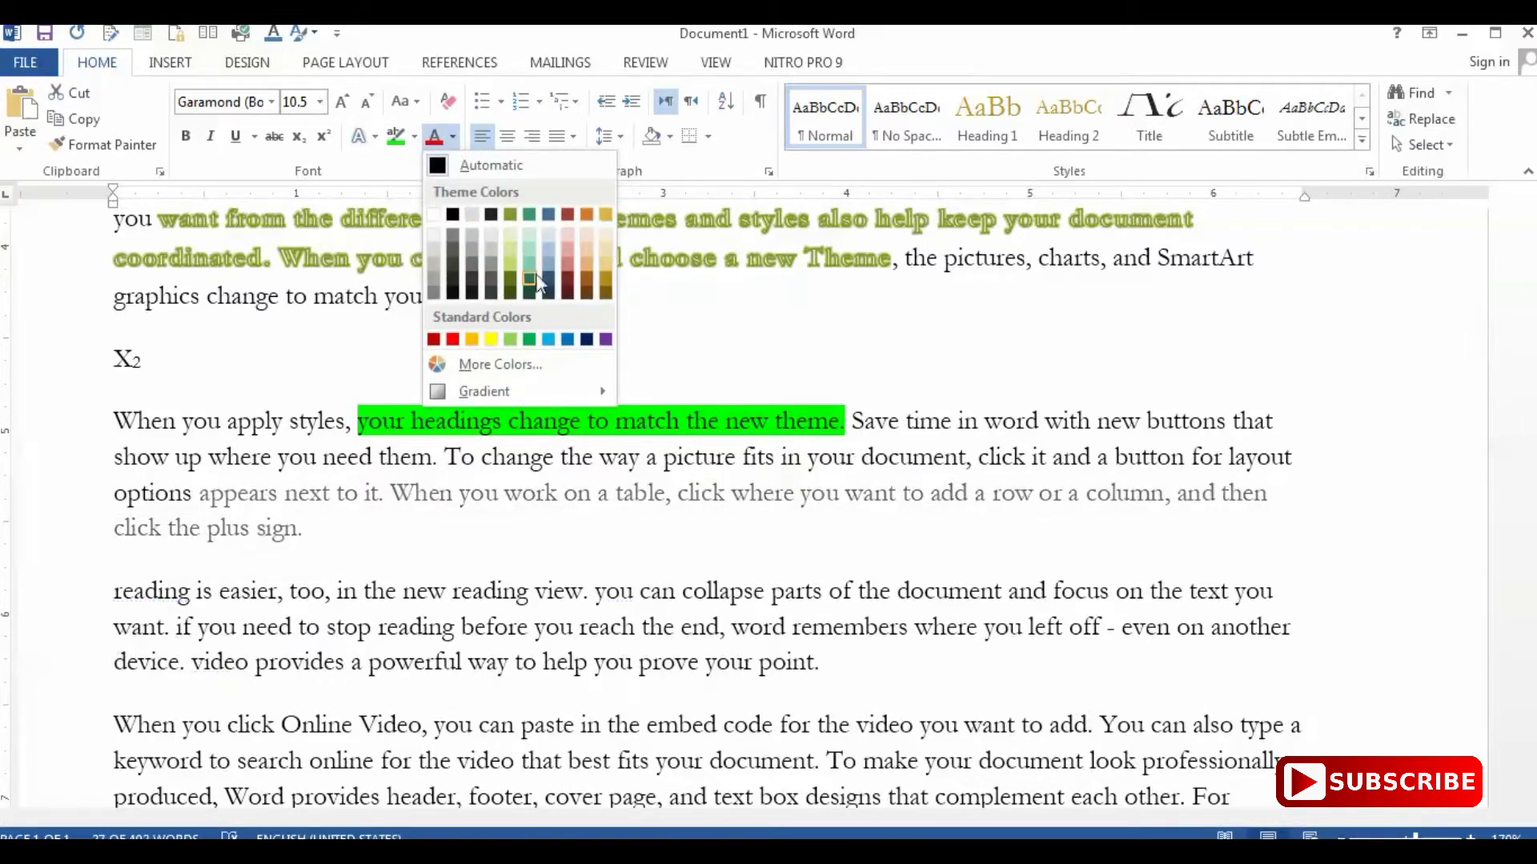
{"action": "left_click", "coordinate": [452, 341]}
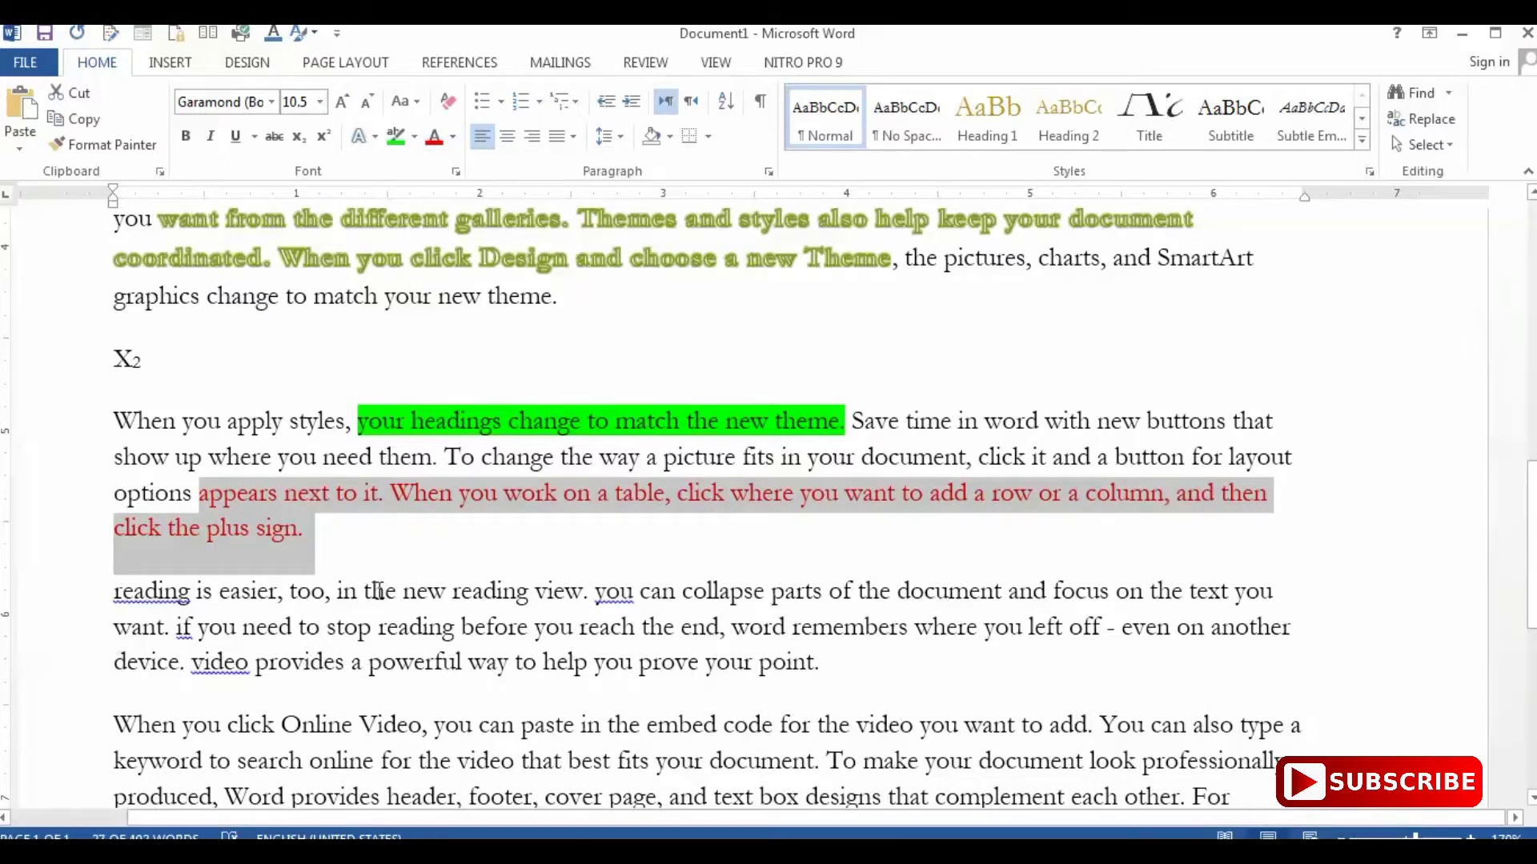
{"action": "left_click", "coordinate": [387, 552]}
{"action": "scroll", "coordinate": [387, 552], "scroll_direction": "up", "scroll_amount": 3}
{"action": "left_click_drag", "start_coordinate": [115, 266], "coordinate": [515, 805]}
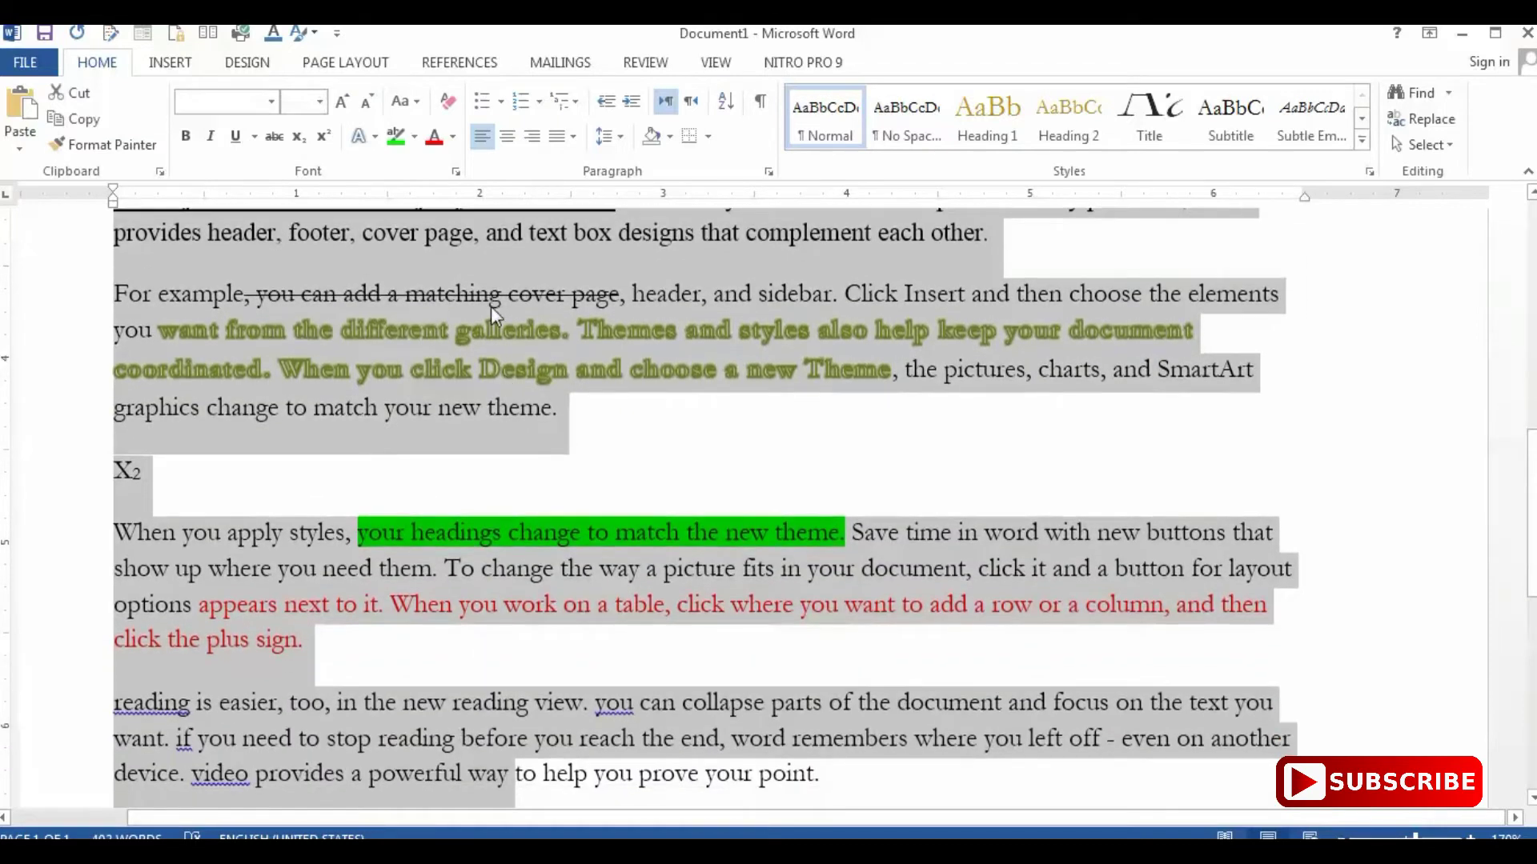
Clear all formatting from the selected sample paragraphs, leaving only the green highlight.
{"action": "left_click", "coordinate": [453, 112]}
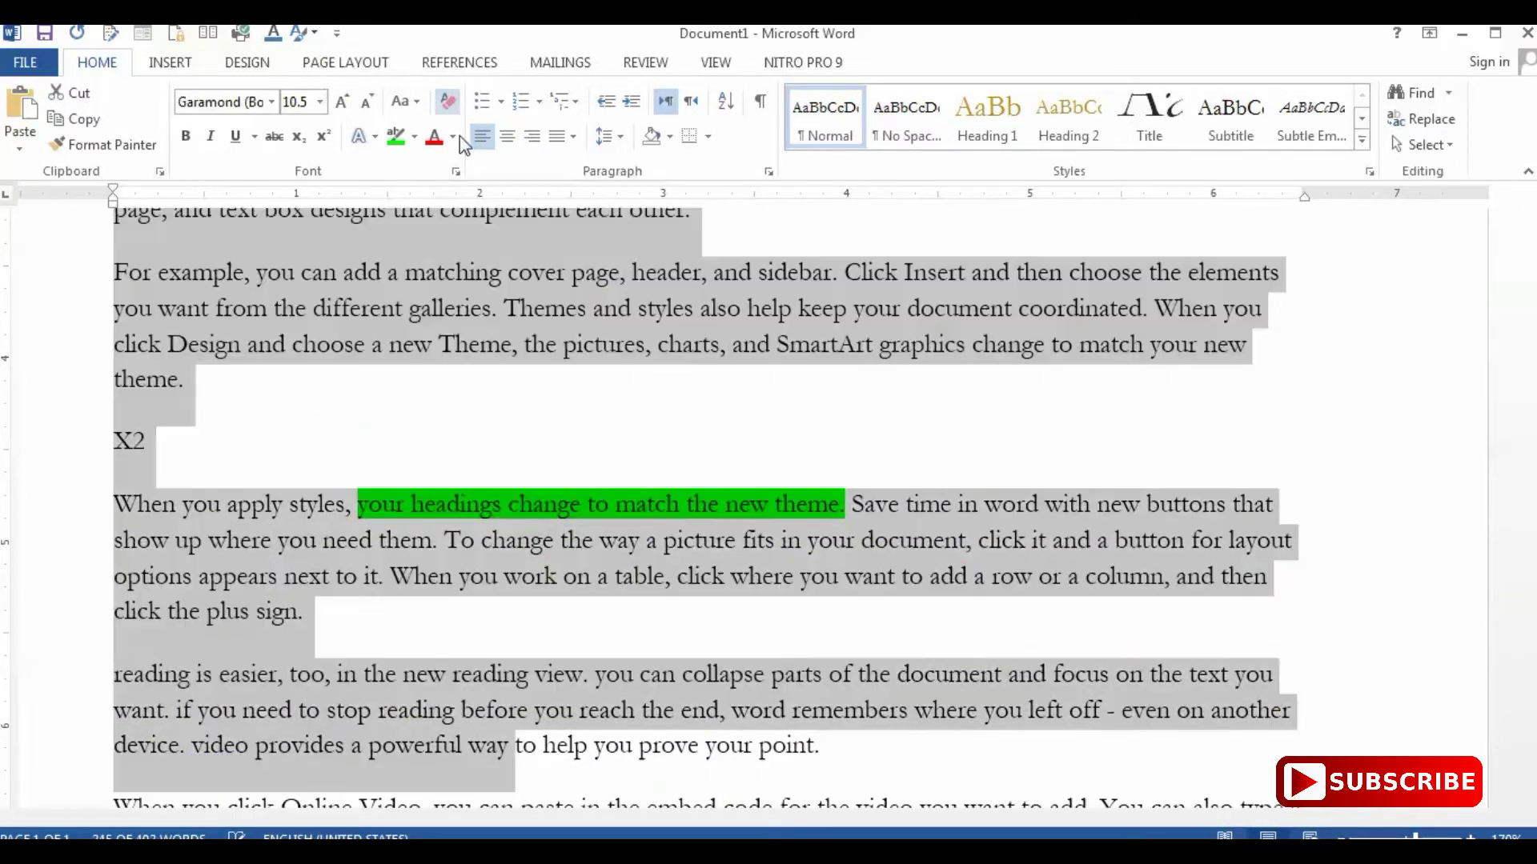
{"action": "left_click", "coordinate": [513, 644]}
{"action": "scroll", "coordinate": [512, 644], "scroll_direction": "up", "scroll_amount": 3}
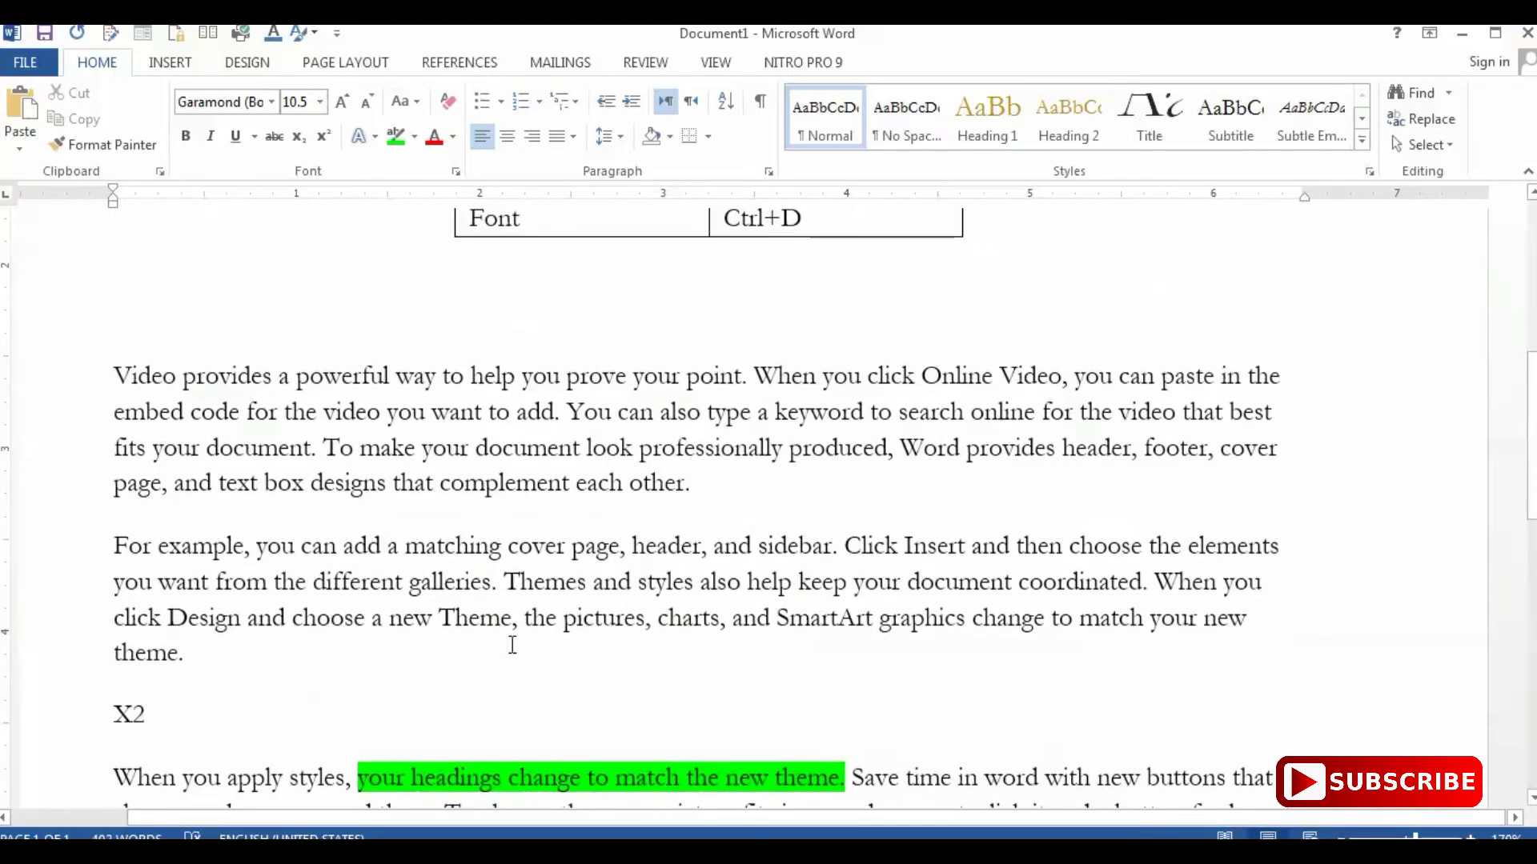
{"action": "scroll", "coordinate": [512, 644], "scroll_direction": "up", "scroll_amount": 2}
{"action": "scroll", "coordinate": [513, 643], "scroll_direction": "up", "scroll_amount": 1}
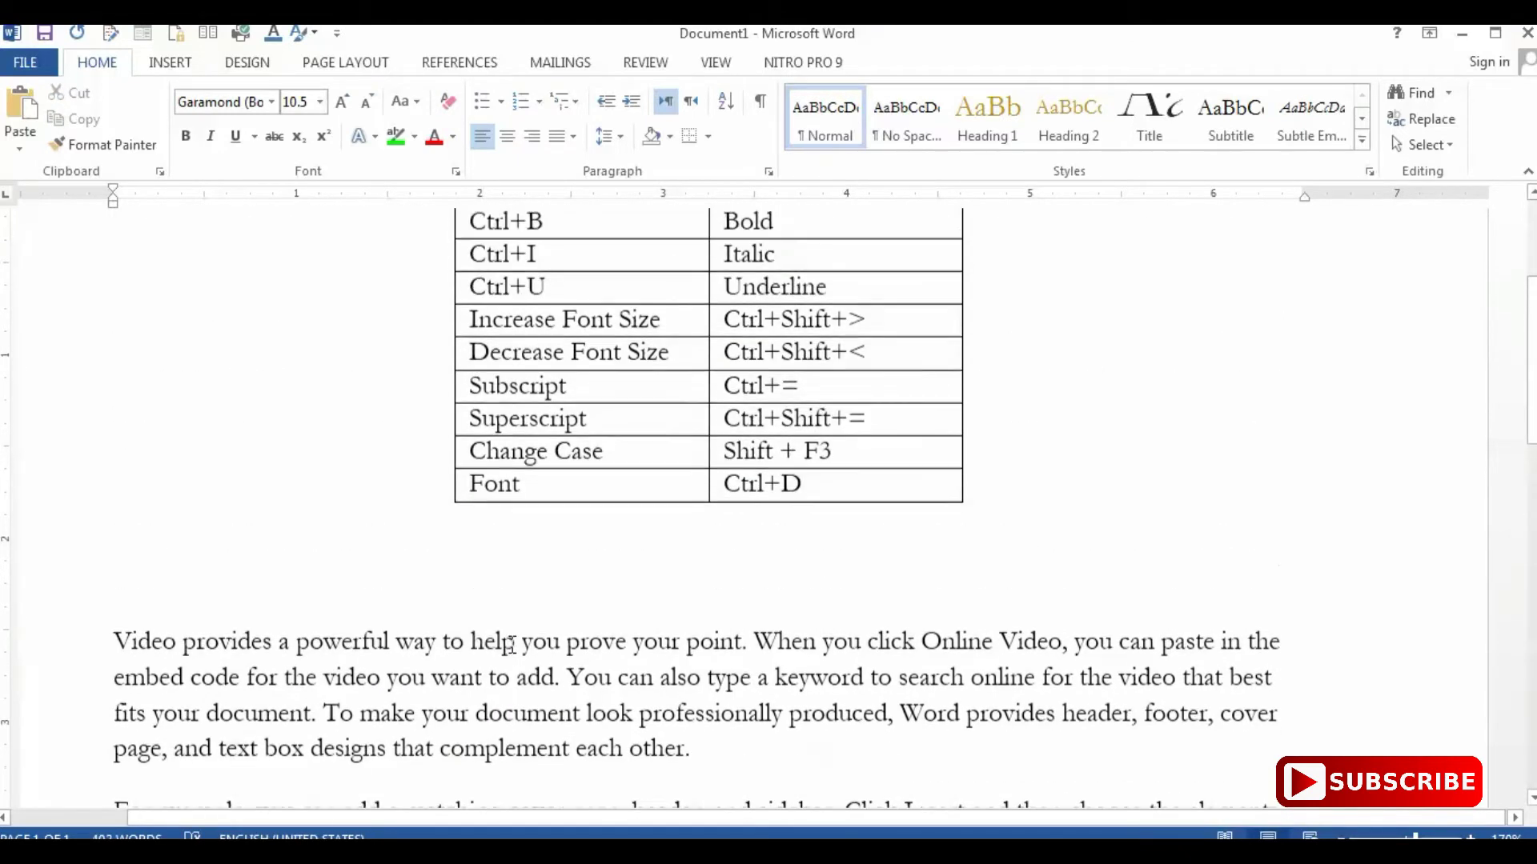